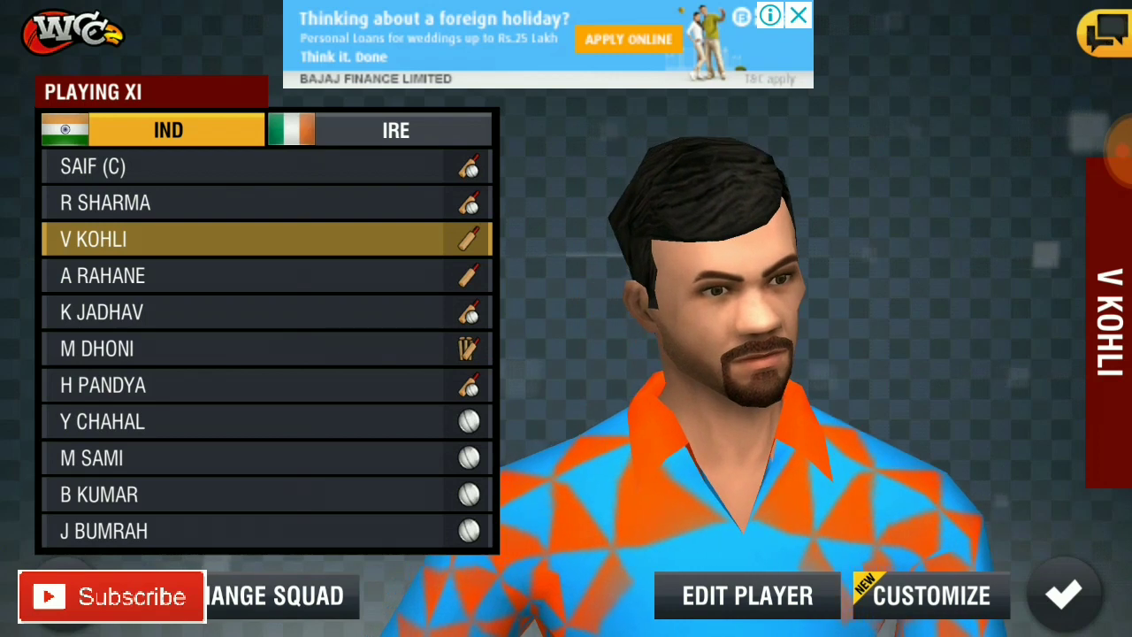
- Preview Chahal, Kumar, Bumrah, Sami, Pandya, Dhoni, Jadhav and Rahane from India's Playing XI
click(102, 421)
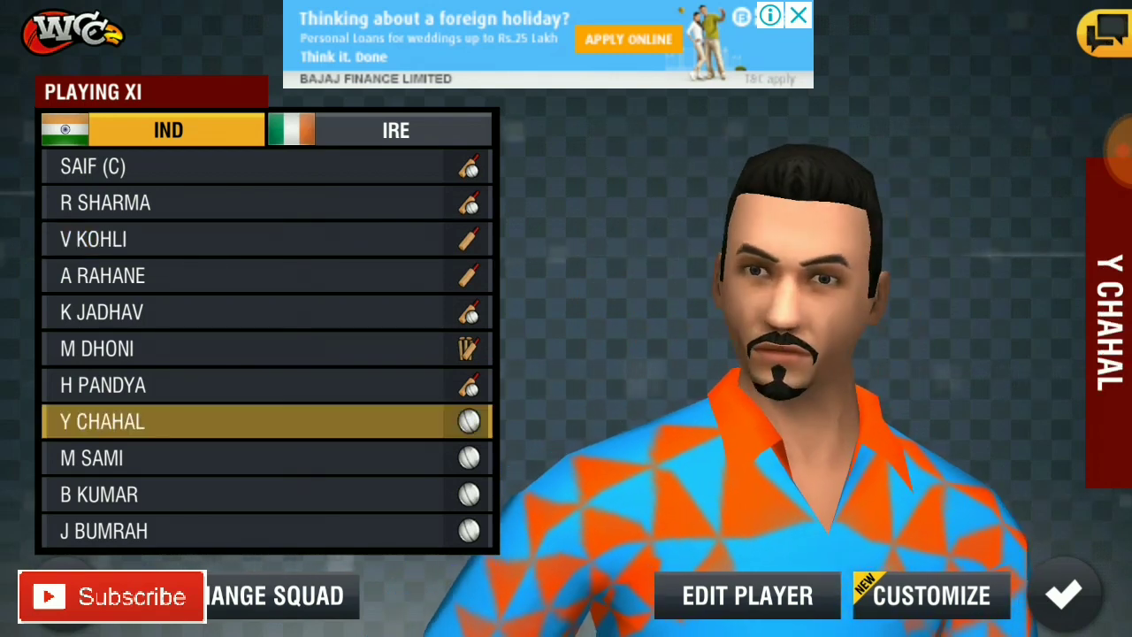
click(99, 495)
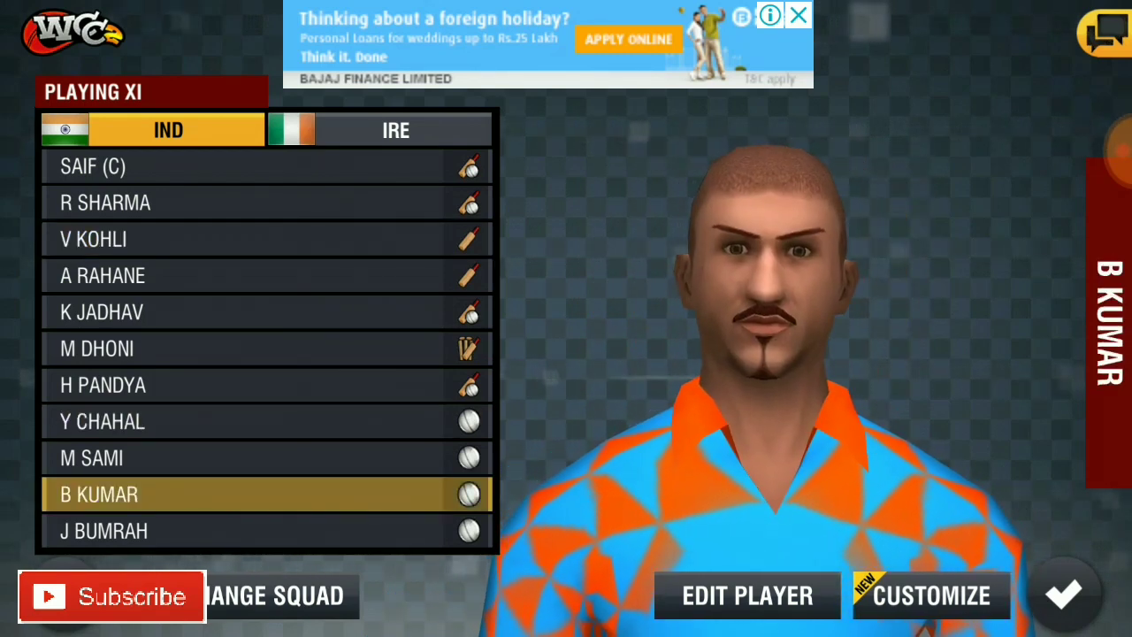
click(104, 531)
click(99, 494)
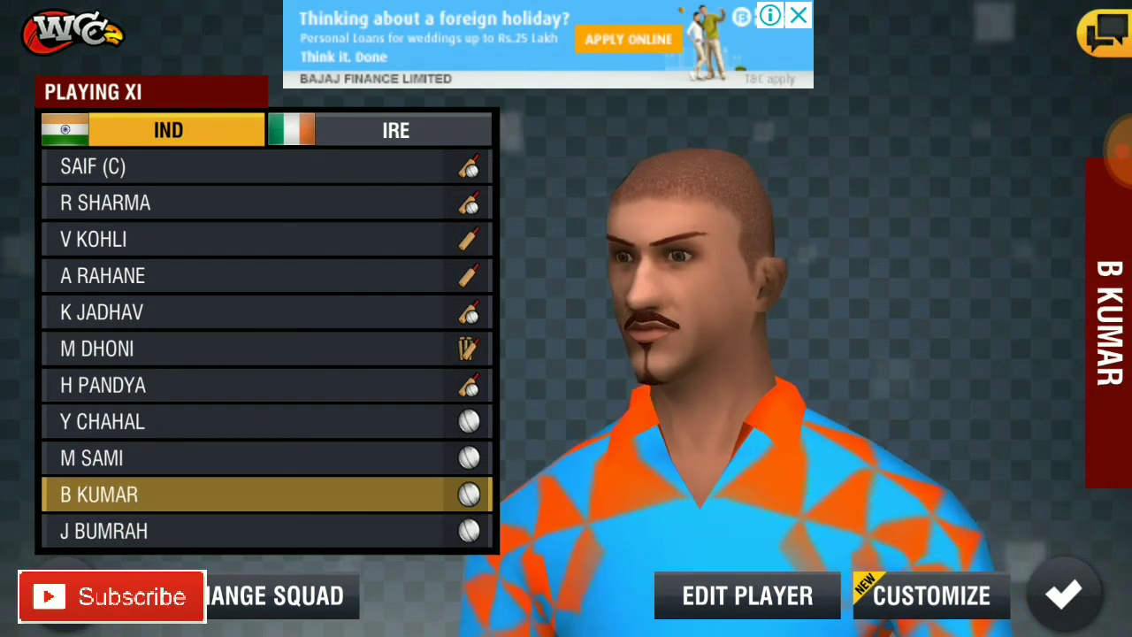
click(104, 531)
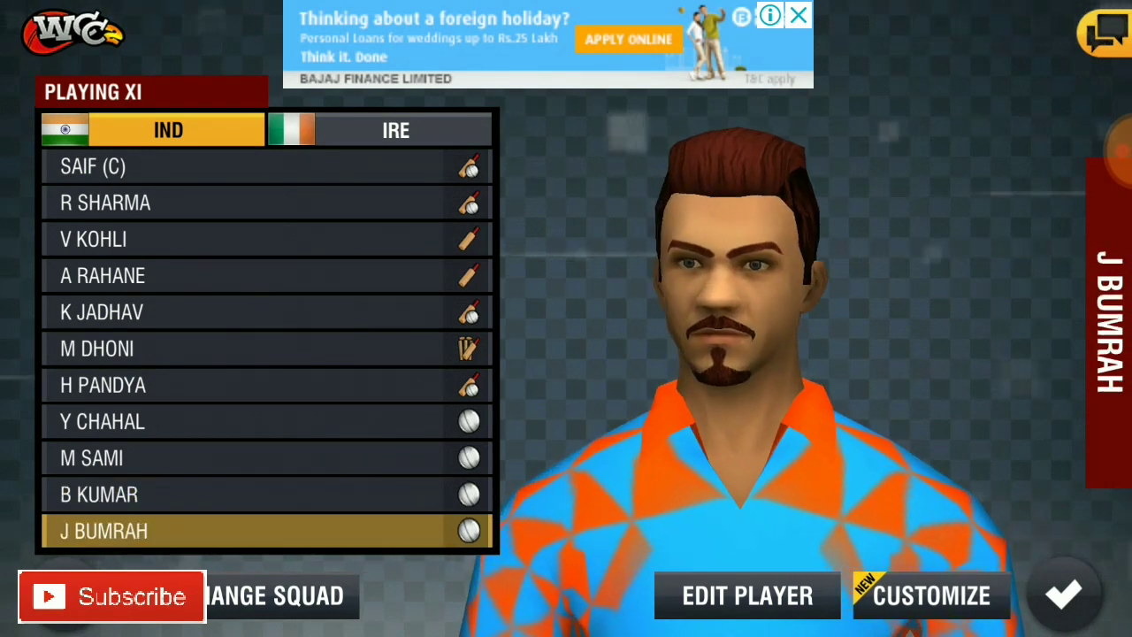
click(91, 457)
click(99, 494)
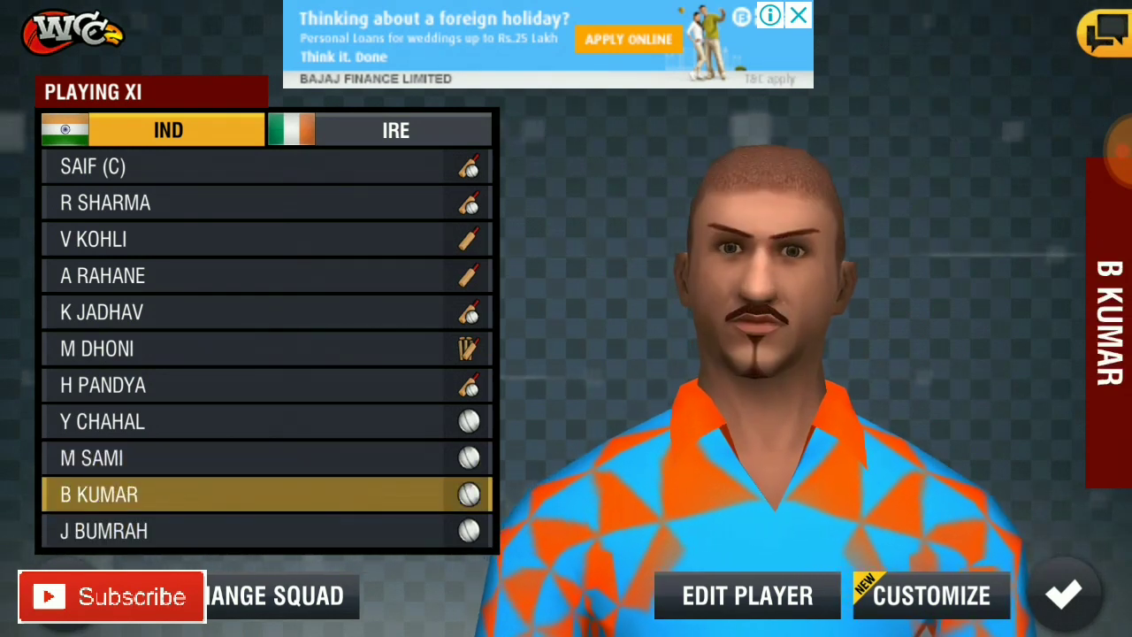
click(102, 385)
click(91, 457)
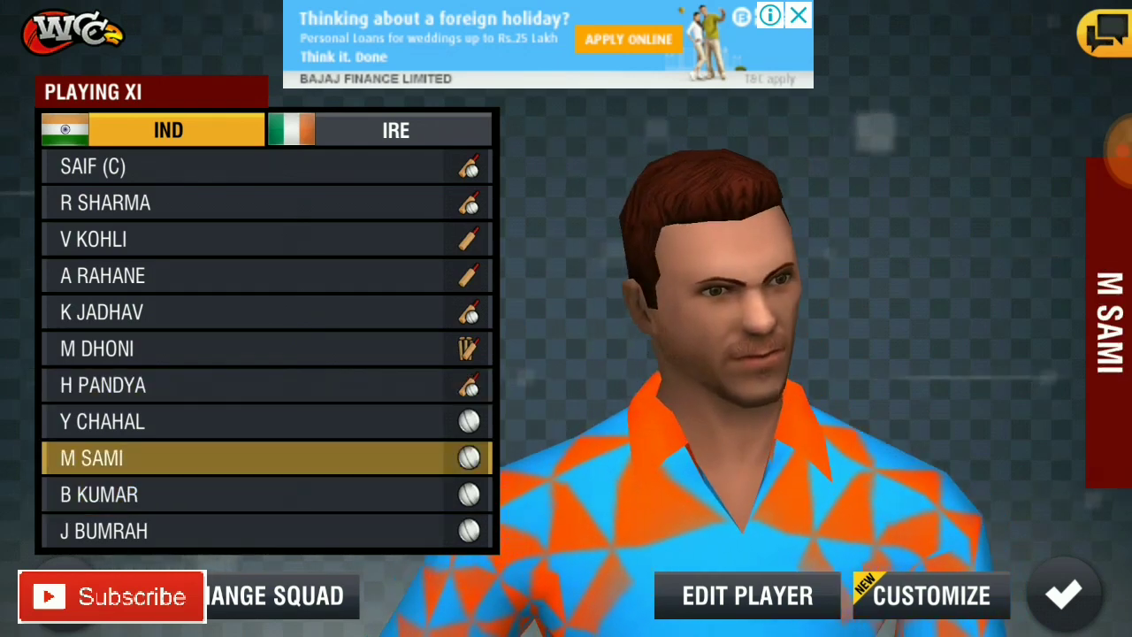
click(99, 495)
click(97, 349)
click(91, 457)
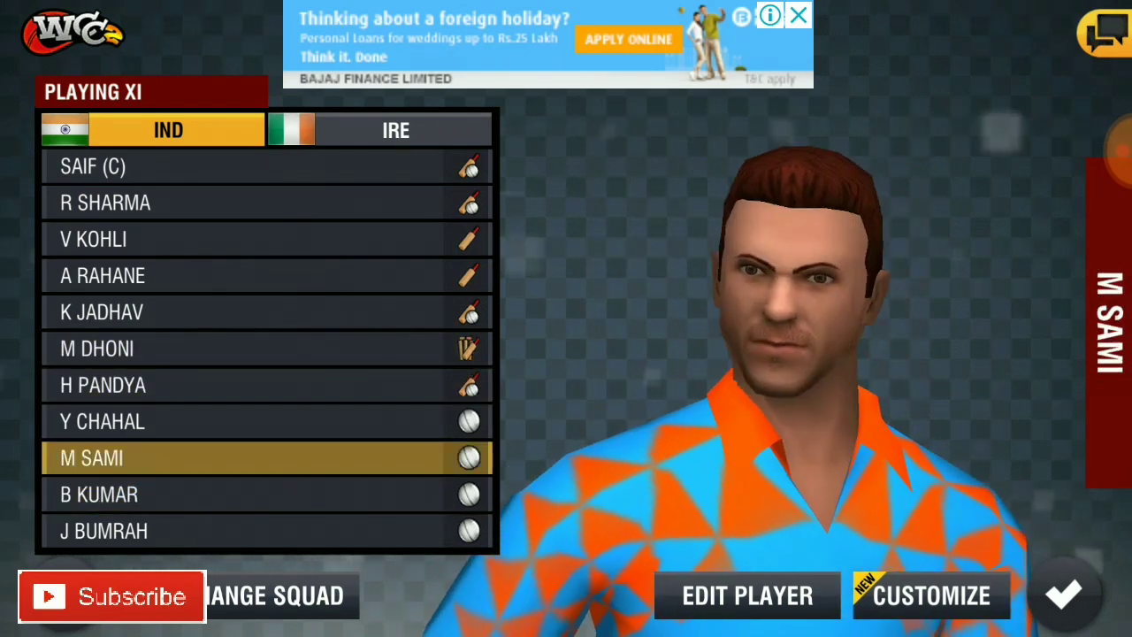
click(102, 421)
click(104, 531)
click(103, 385)
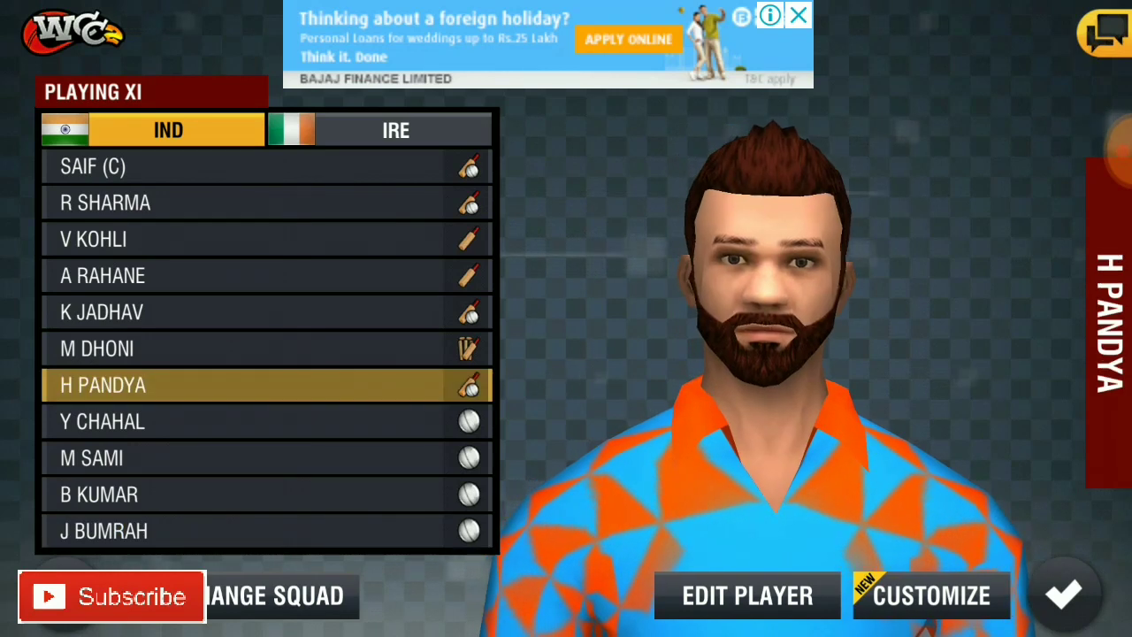
click(99, 312)
click(103, 275)
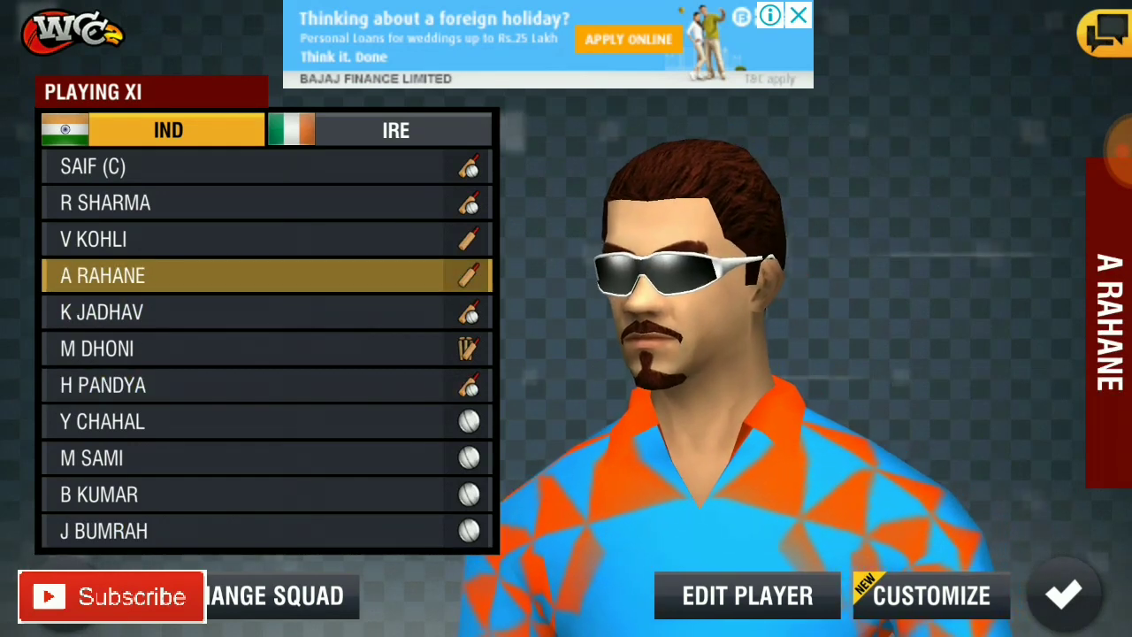
- Preview Jadhav, Chahal, Sami, Bumrah, Kumar, Rahane, Dhoni and Pandya again, then select V Kohli
click(101, 312)
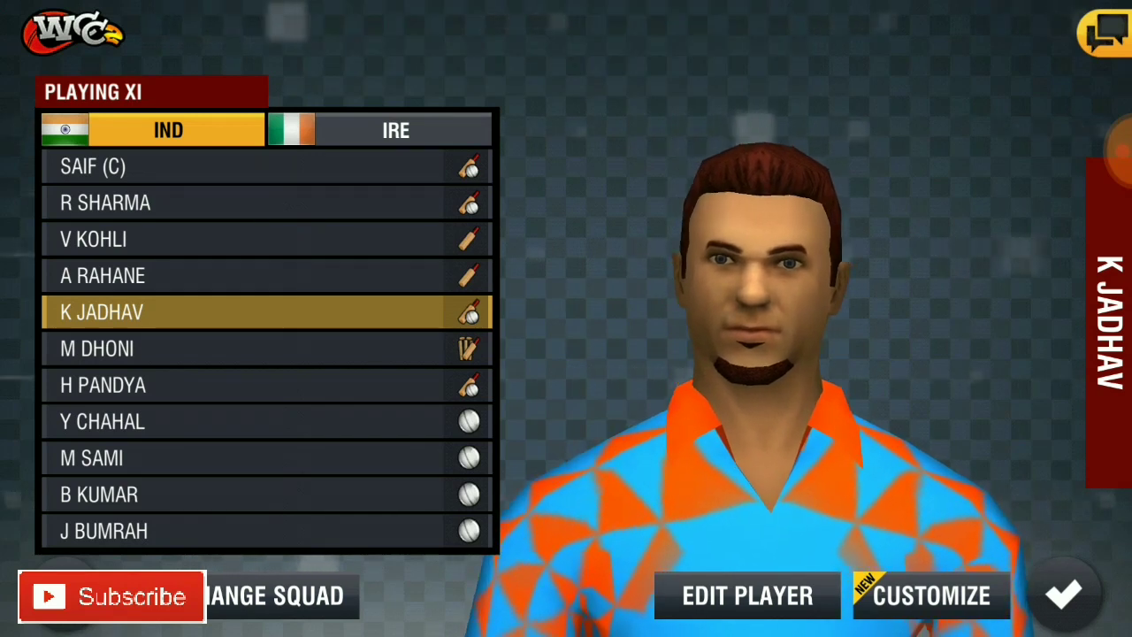
click(102, 421)
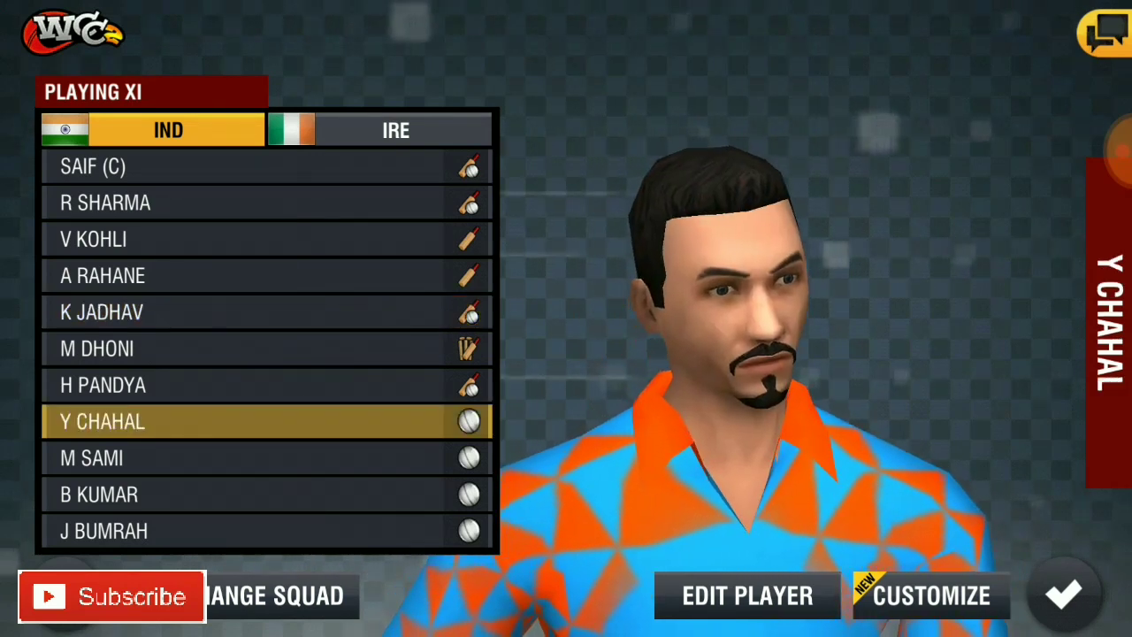
click(92, 457)
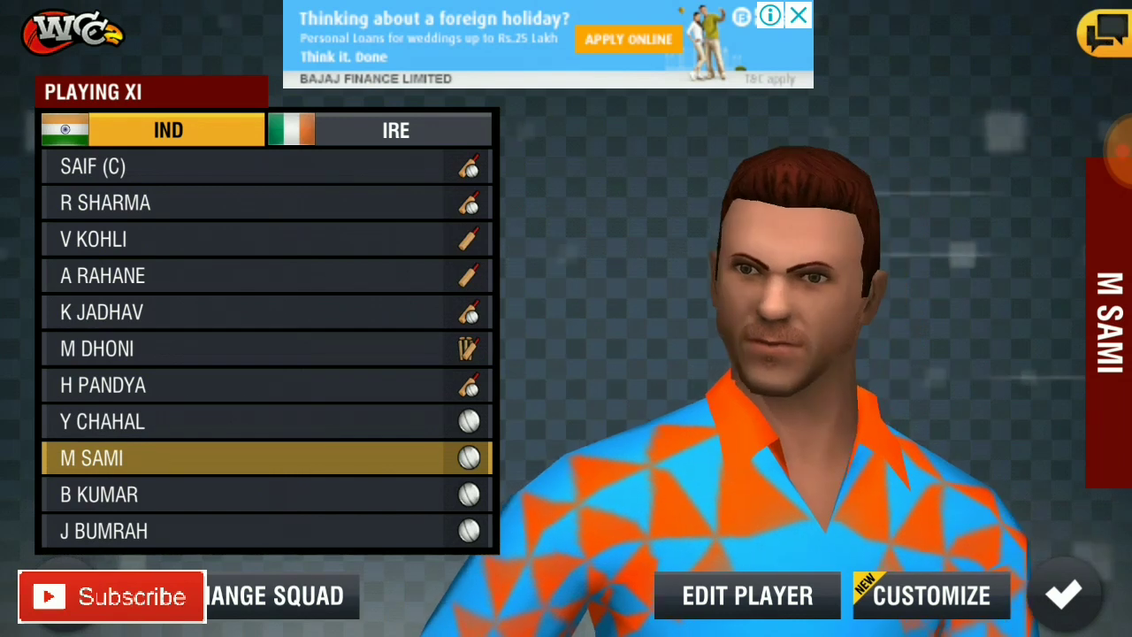
click(104, 531)
click(92, 458)
click(99, 494)
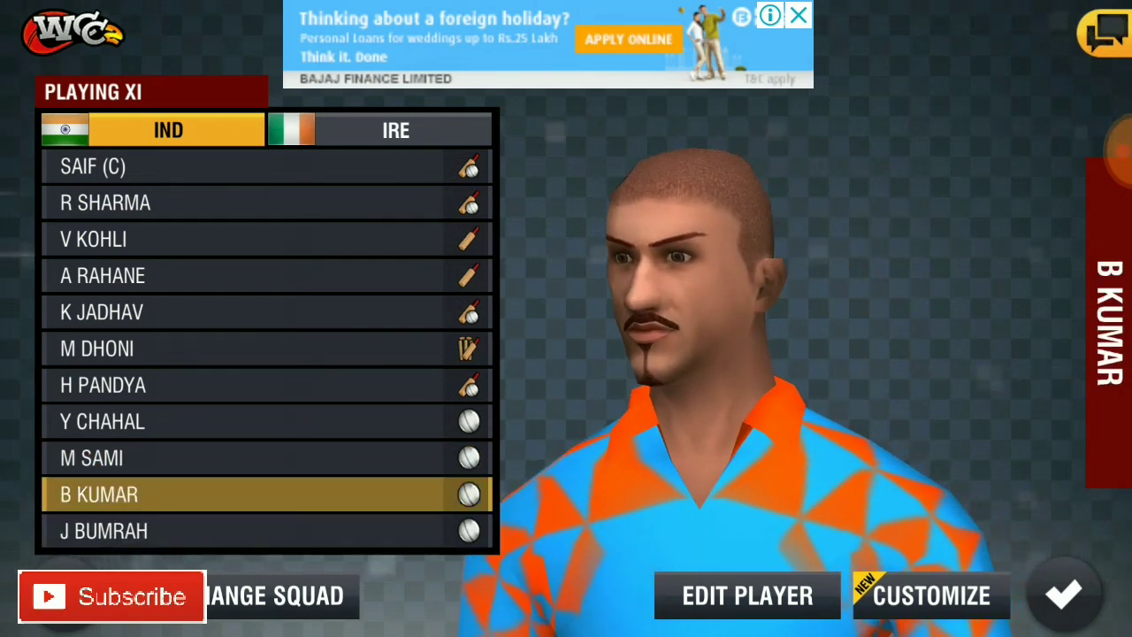
click(102, 312)
click(103, 275)
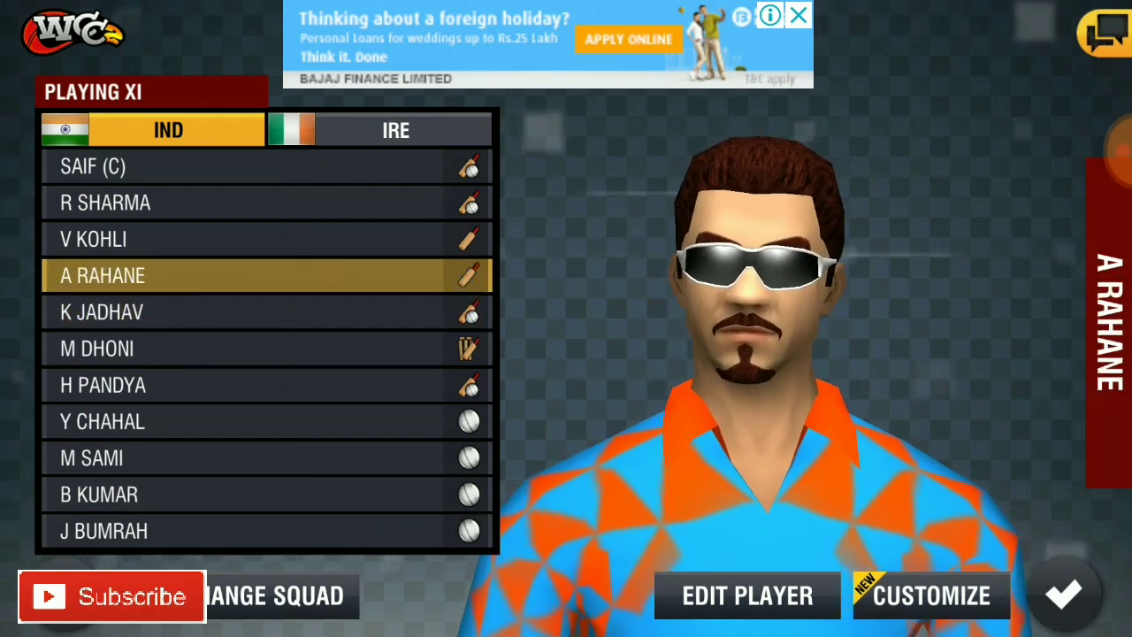
click(102, 312)
click(97, 349)
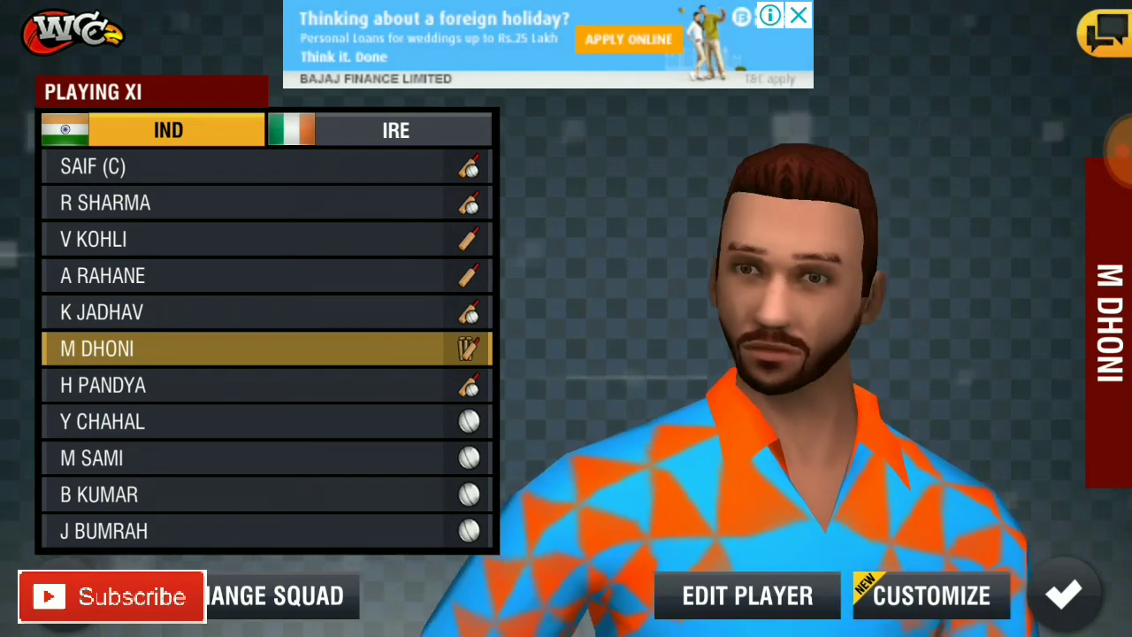
click(102, 385)
click(101, 312)
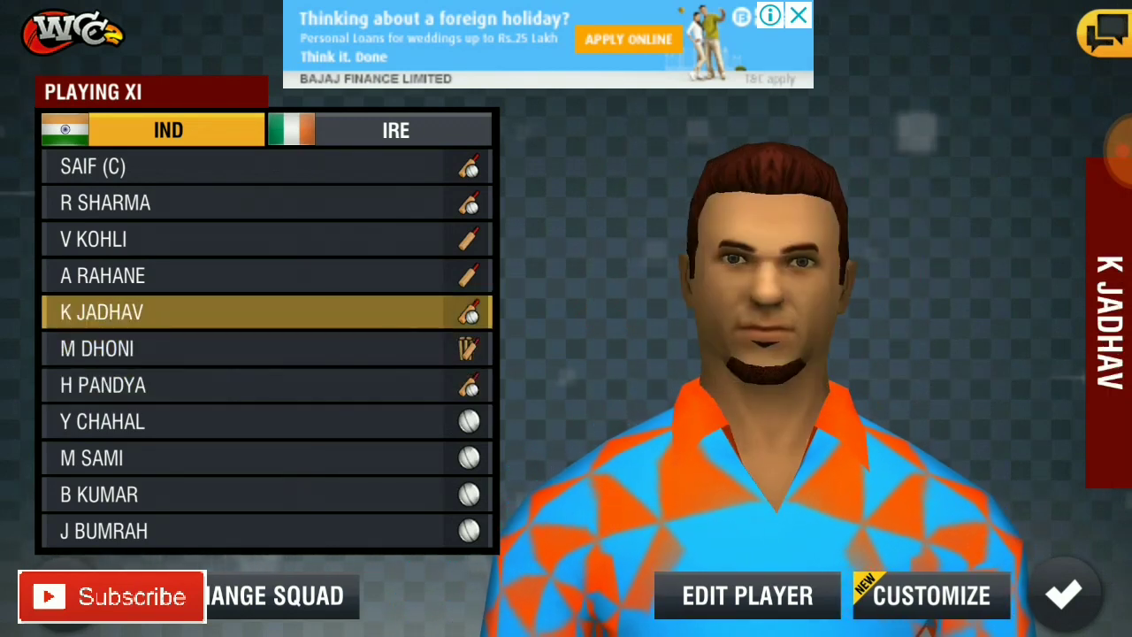
click(98, 348)
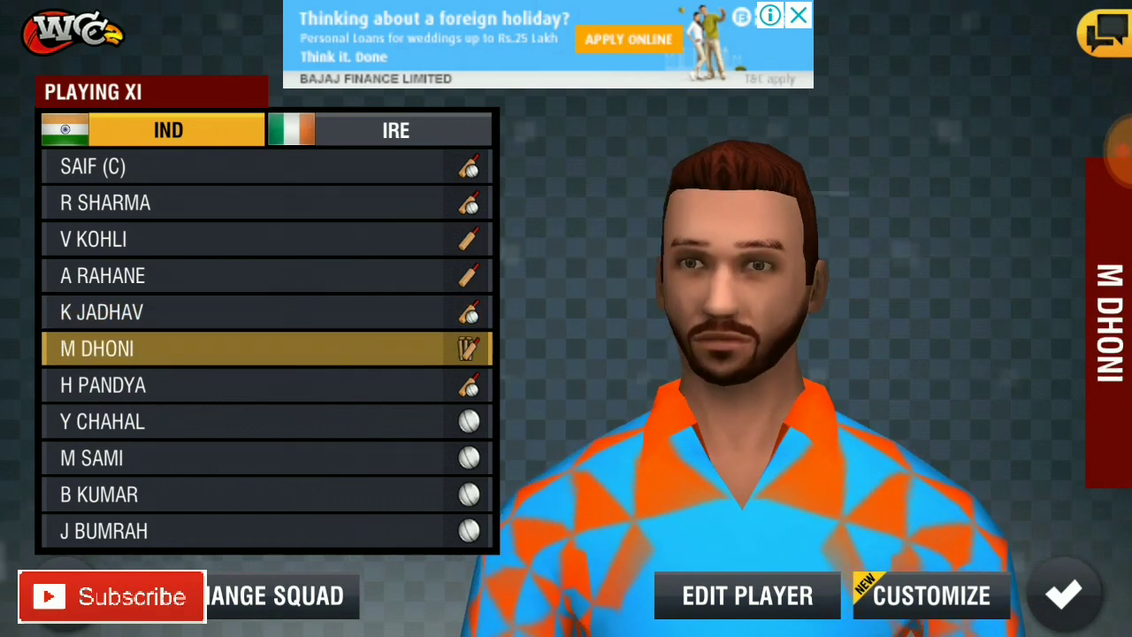
click(102, 311)
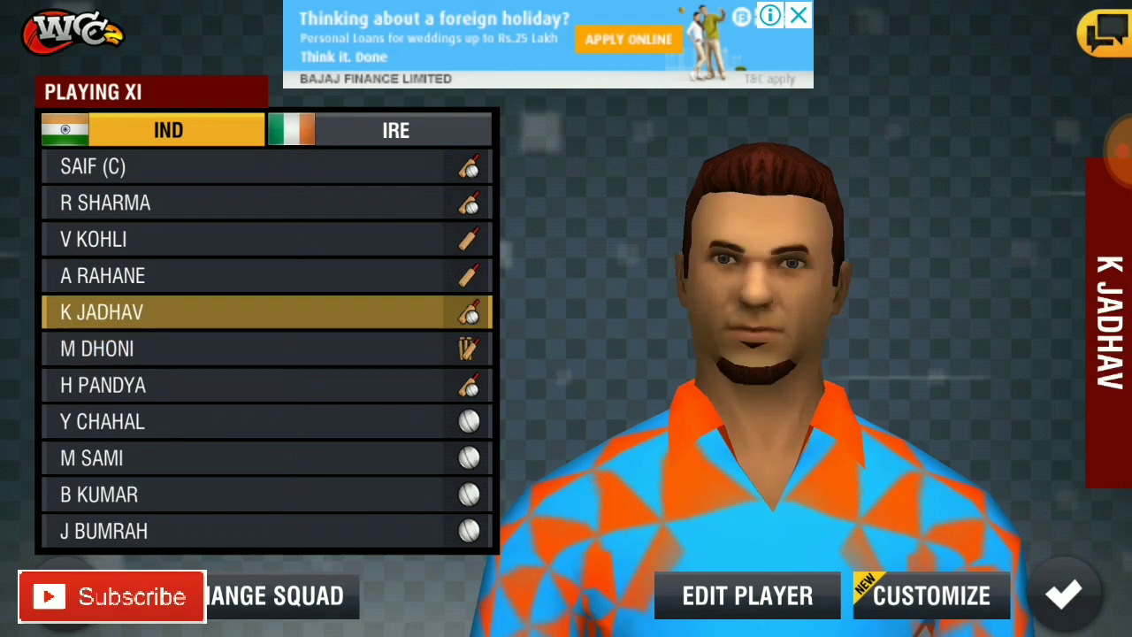
click(102, 275)
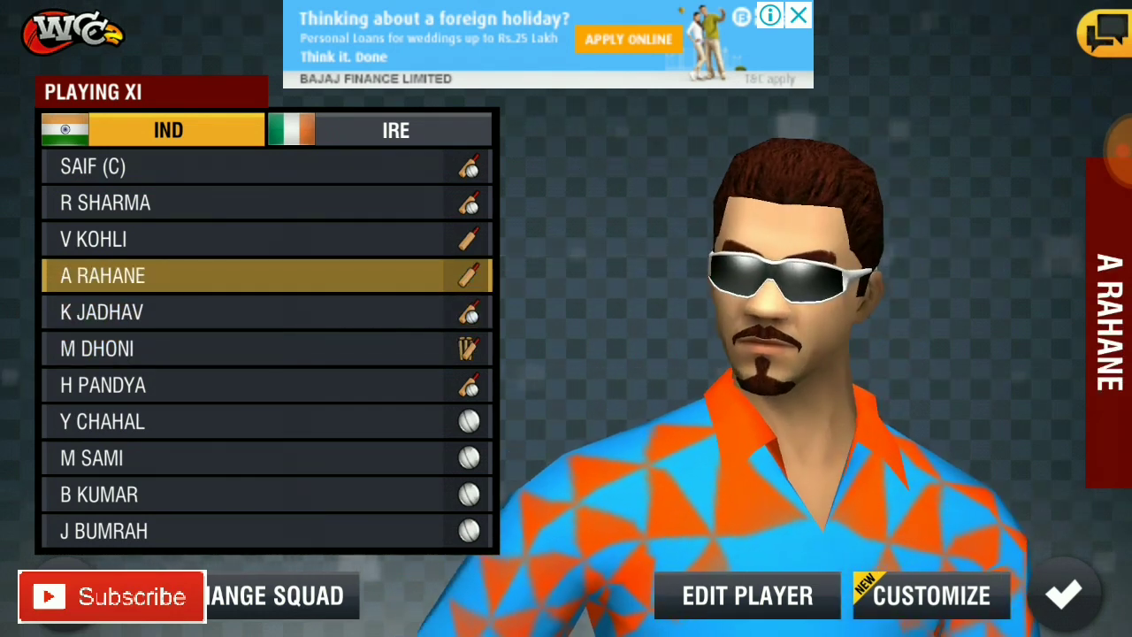
click(92, 238)
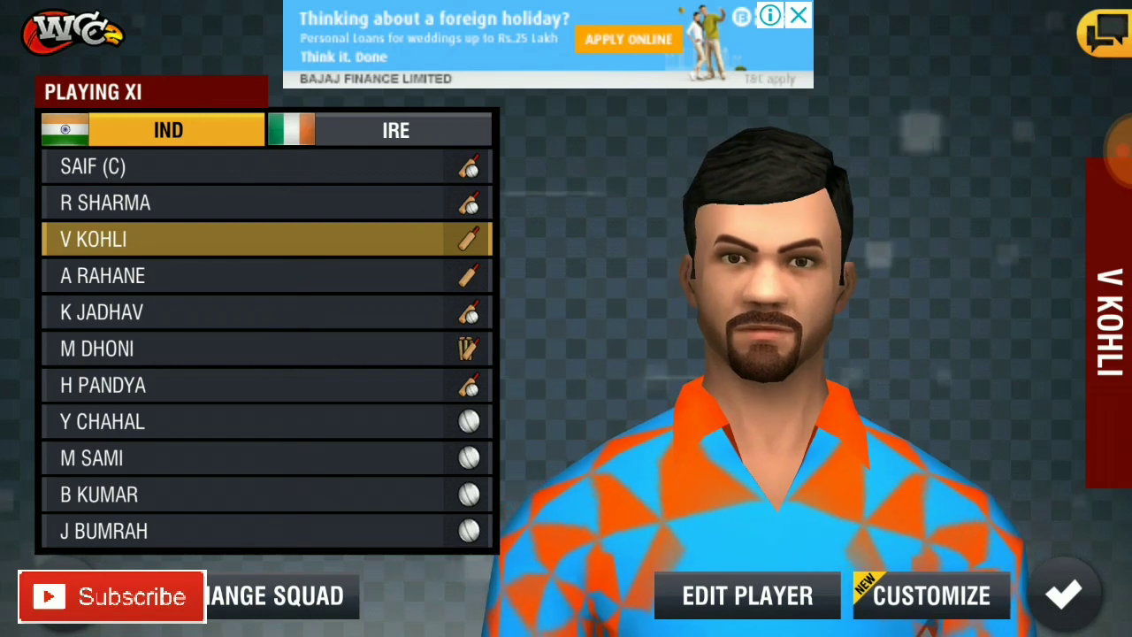
- View V Kohli's Edit Player details (batting 84.90%, bowling 30%), then close them
click(747, 596)
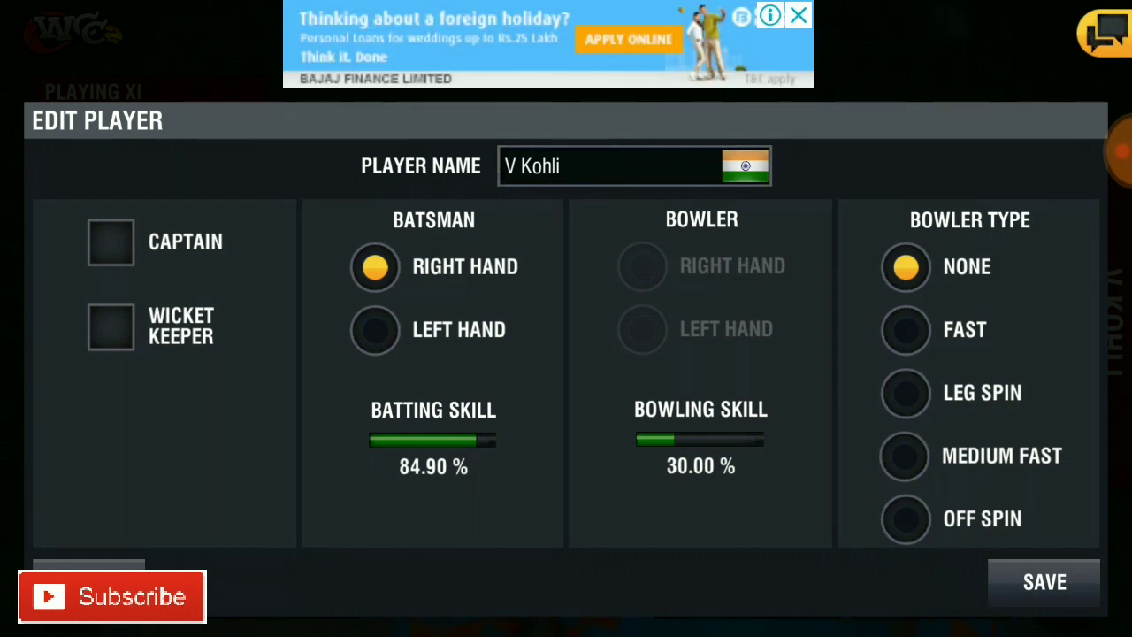
key(Escape)
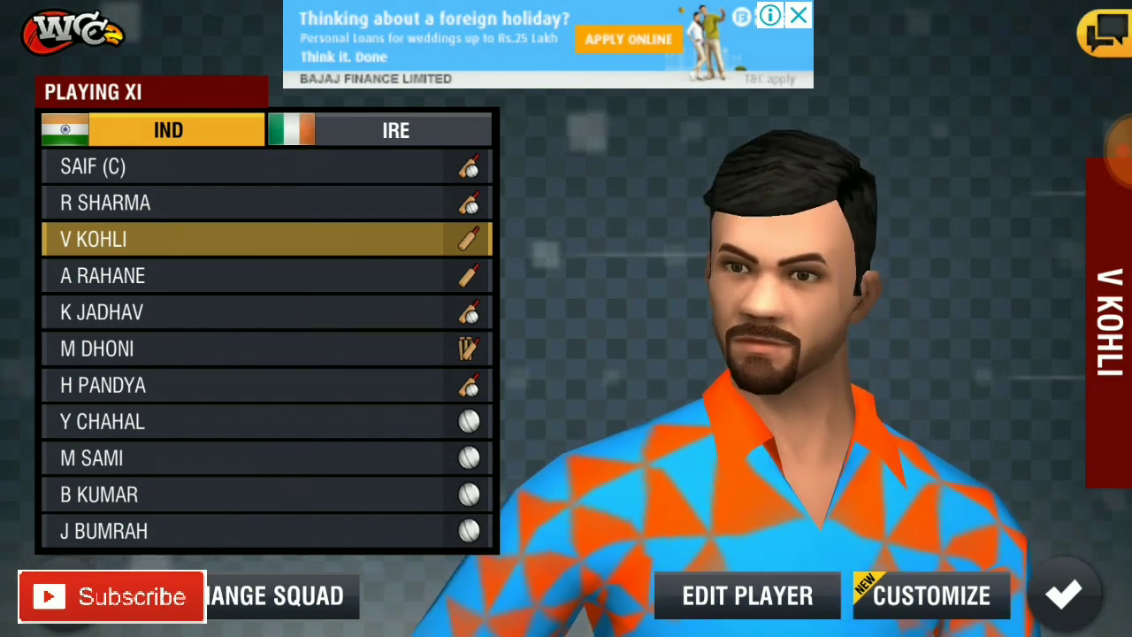
- Launch ES File Explorer and enable Show hidden files in its side drawer
click(1094, 151)
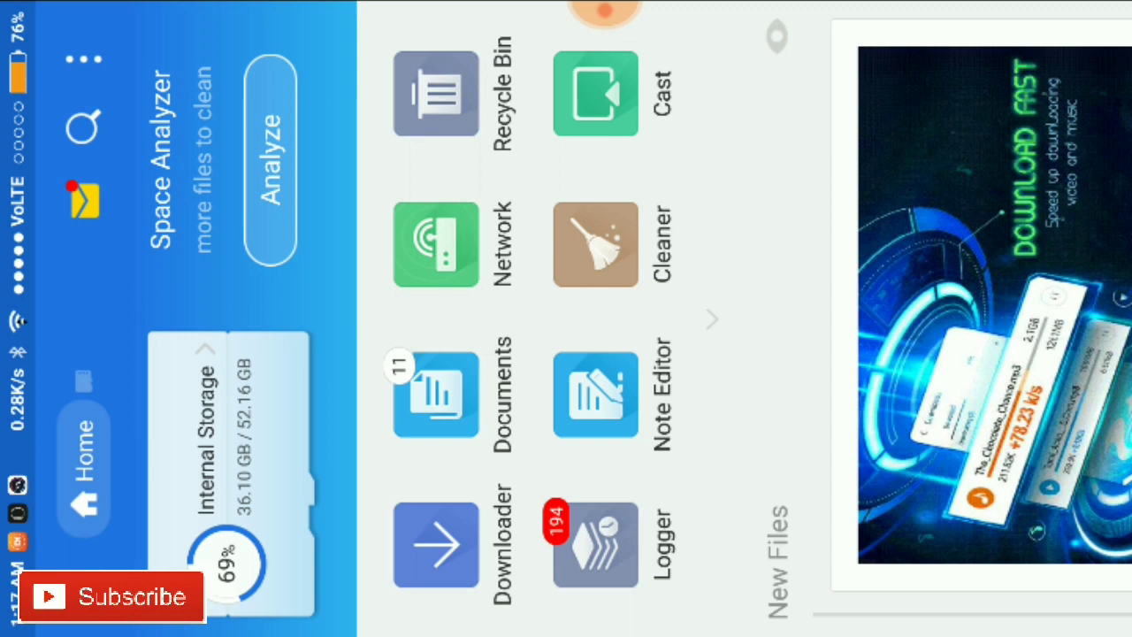
click(84, 554)
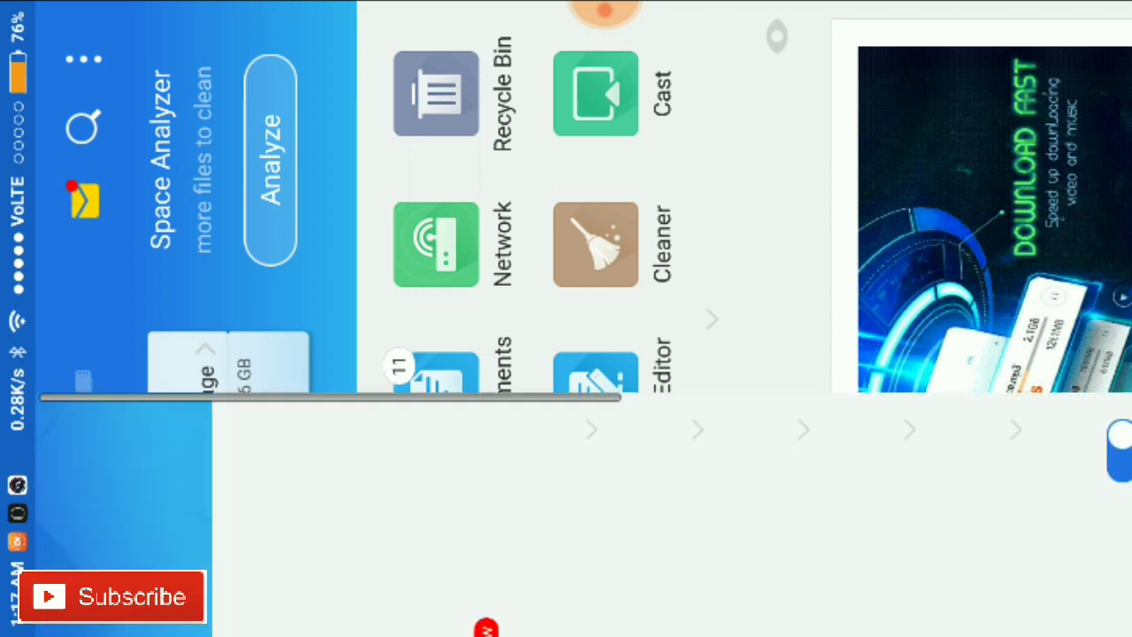
scroll(619, 371, right, 10)
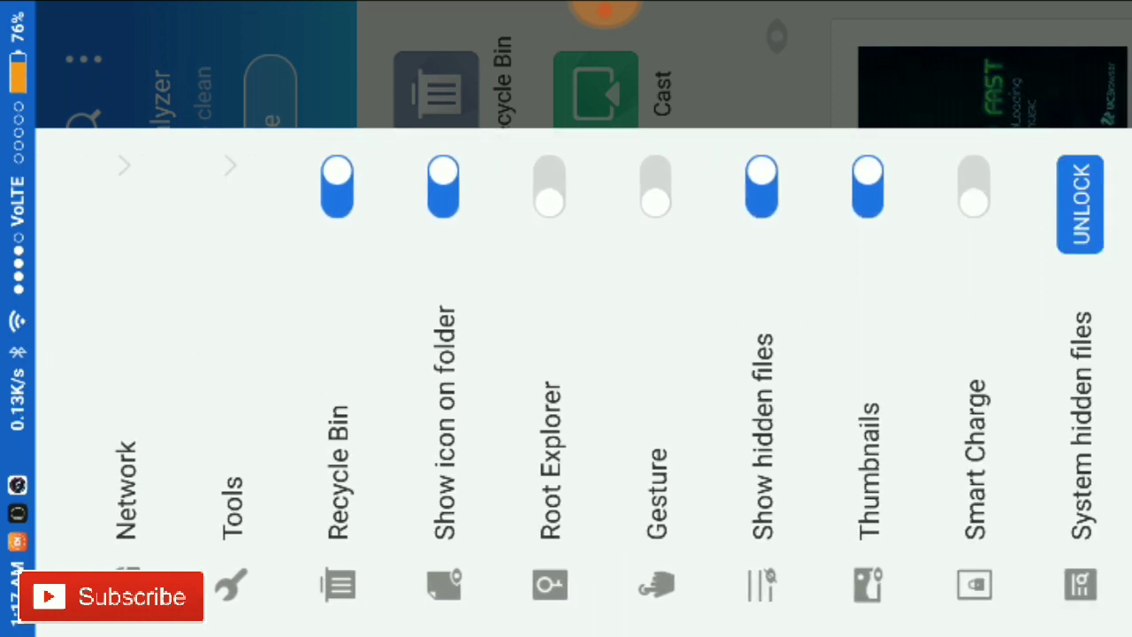
key(Escape)
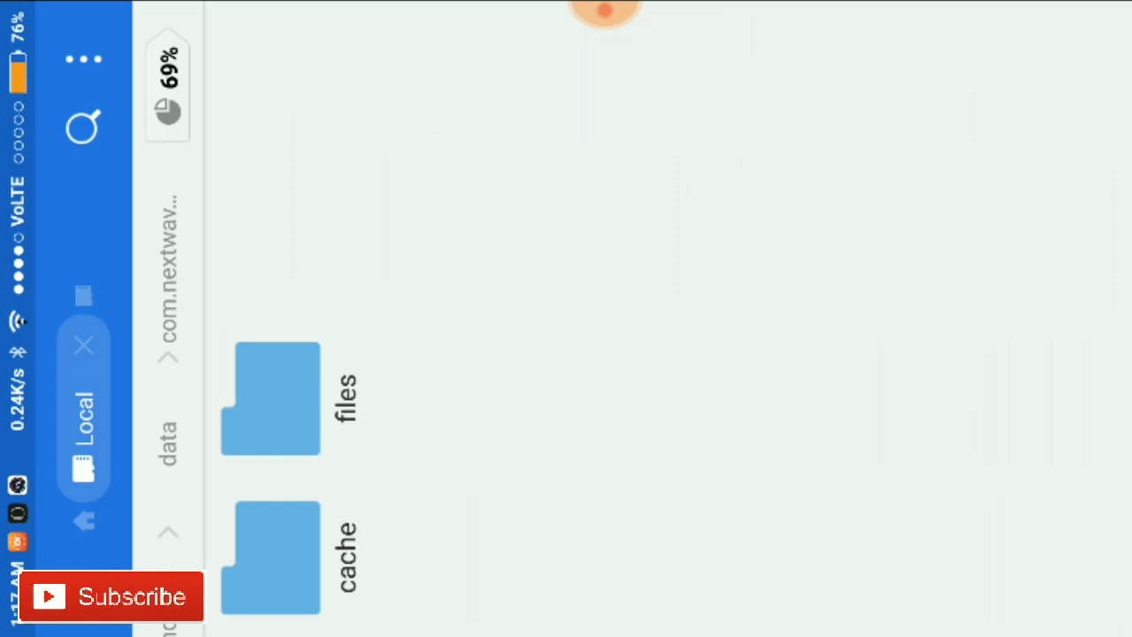
- Open .IND_squad.dat from the game's files folder as text in ES Note Editor
click(283, 398)
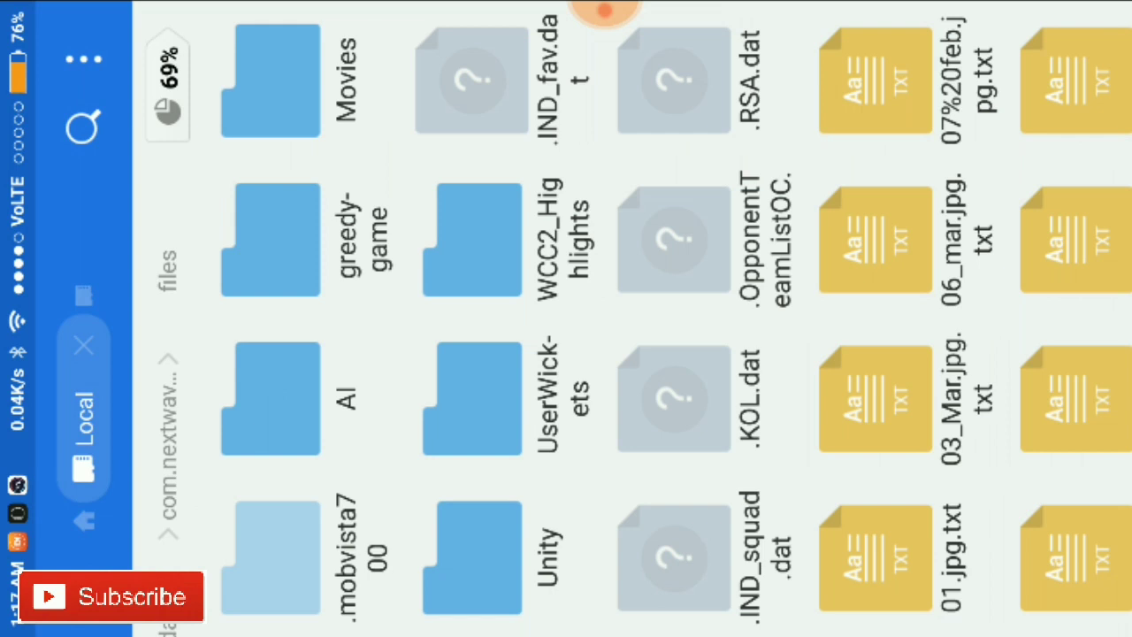
click(699, 557)
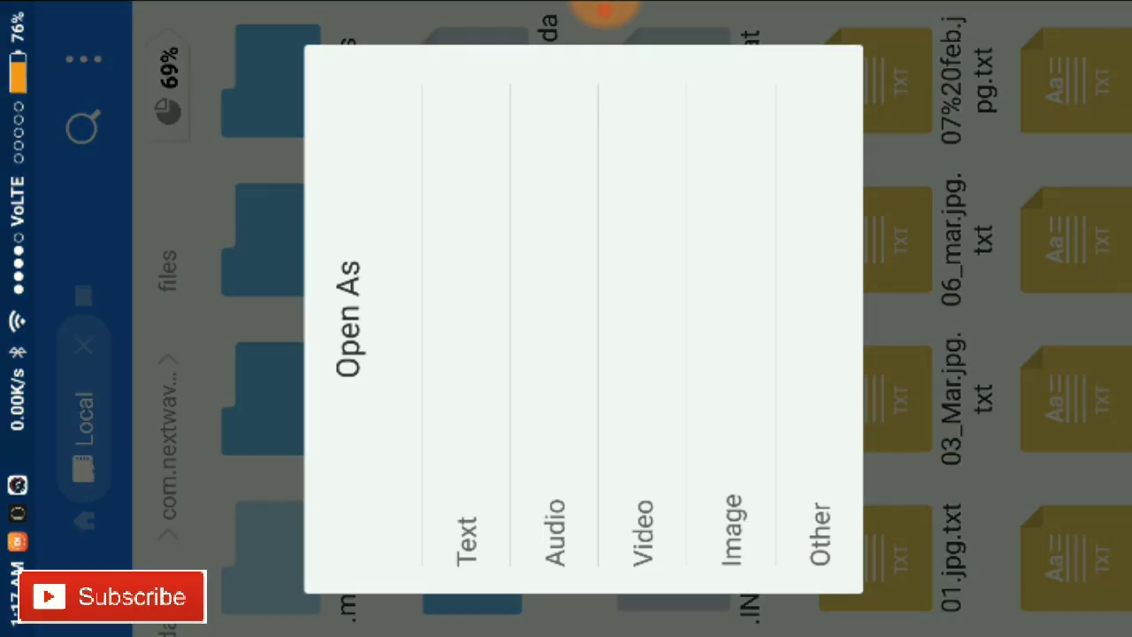
click(467, 354)
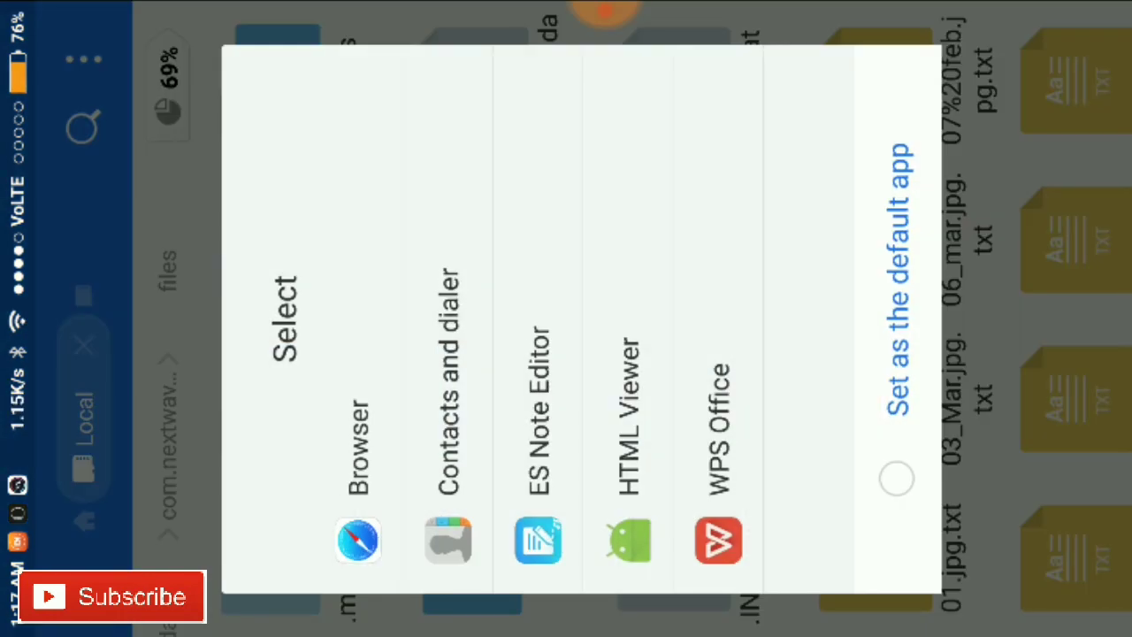
click(539, 411)
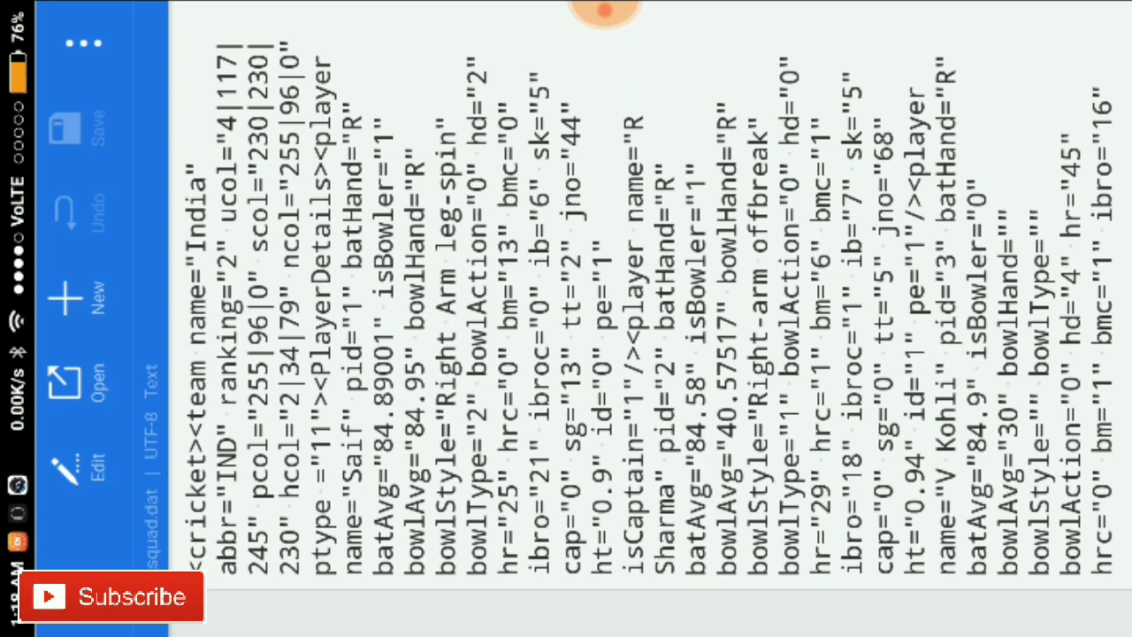
- Switch the squad file to edit mode and scroll down through the XML
click(78, 467)
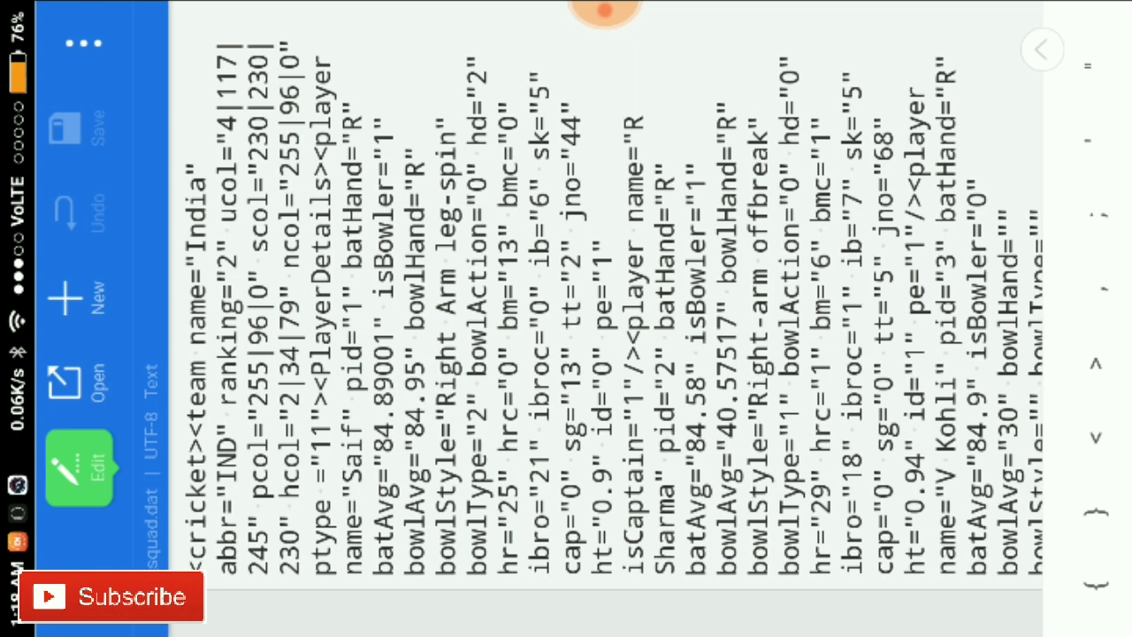
double_click(478, 527)
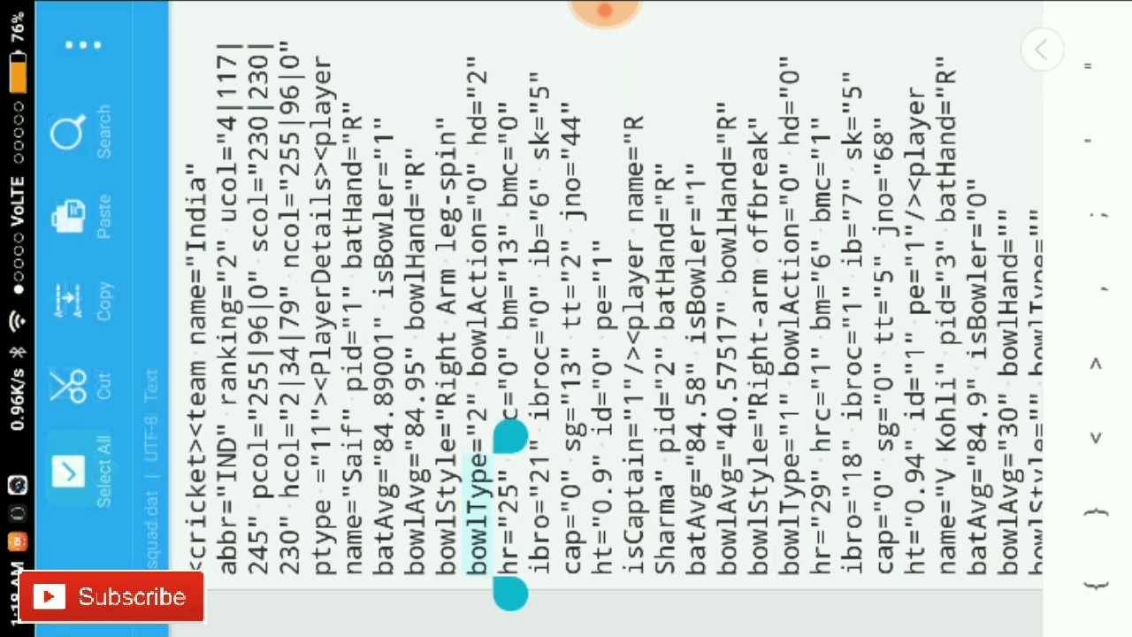
scroll(389, 354, down, 2)
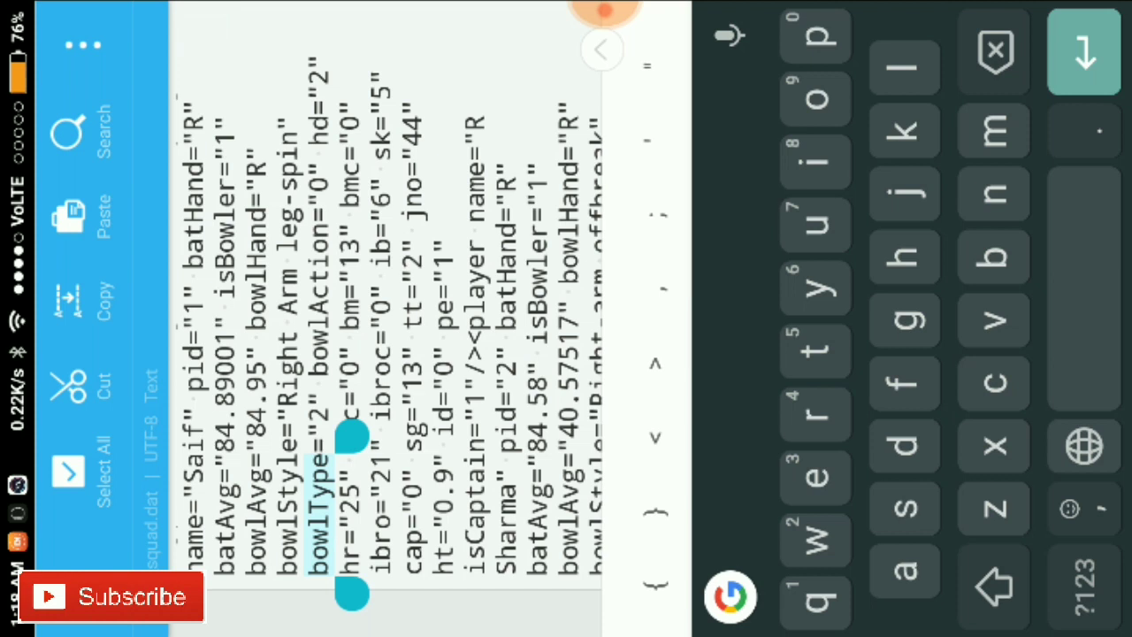
scroll(389, 309, down, 1)
scroll(389, 309, down, 2)
scroll(389, 309, down, 1)
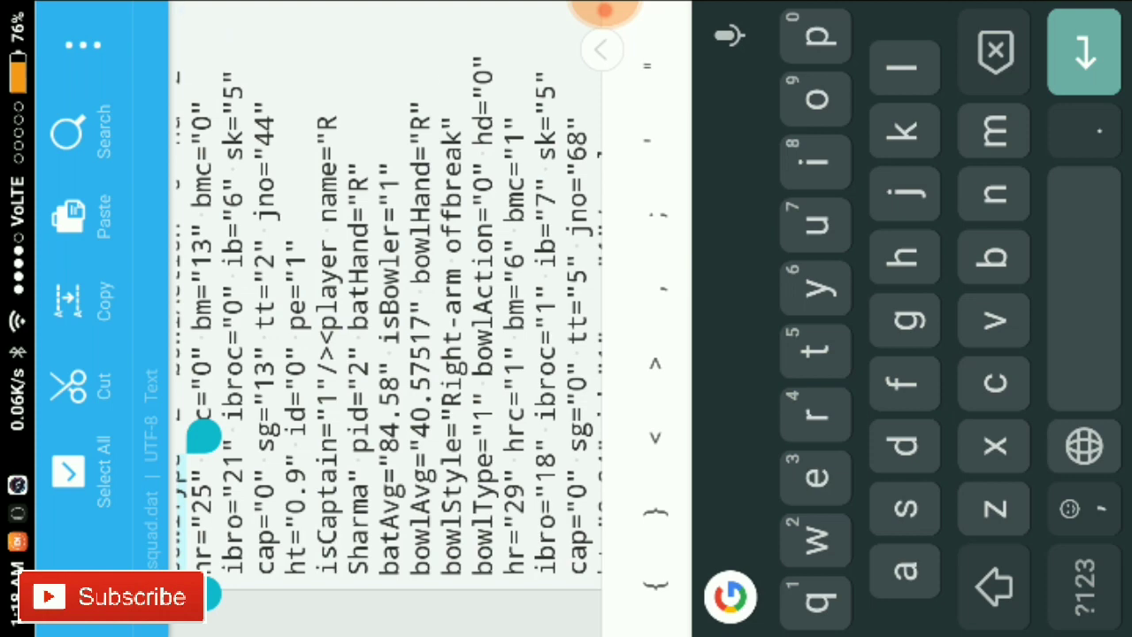
scroll(389, 309, down, 1)
scroll(389, 309, down, 1)
scroll(389, 309, down, 1)
scroll(389, 310, down, 1)
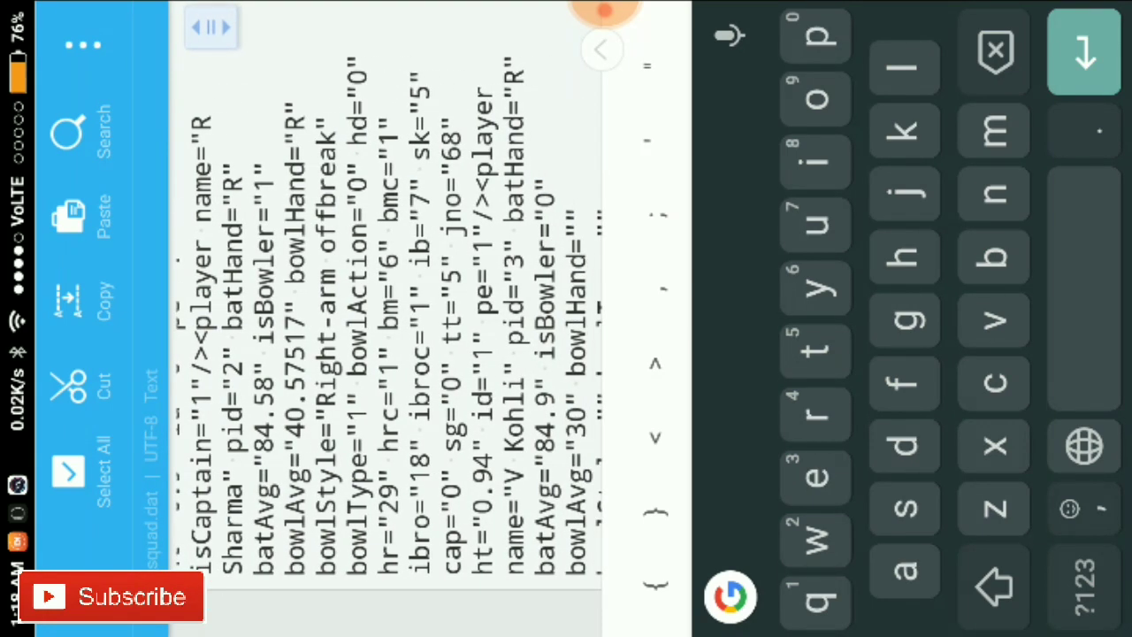
- Scroll on to V Kohli's entry showing batAvg 84.9 and bowlAvg 30
scroll(389, 310, up, 10)
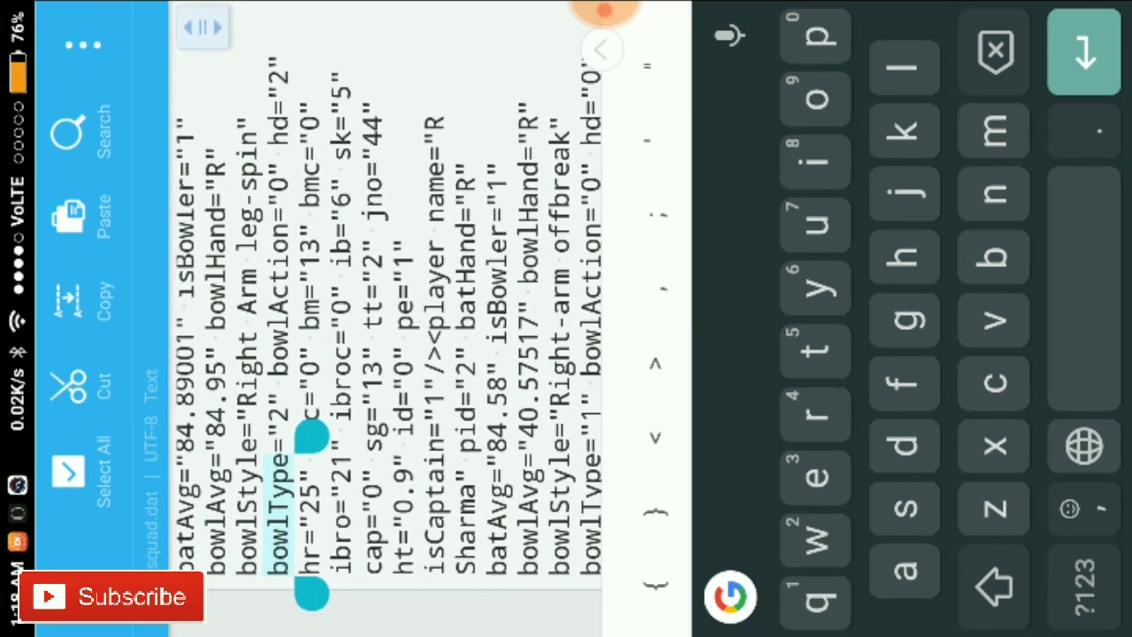
scroll(389, 309, up, 1)
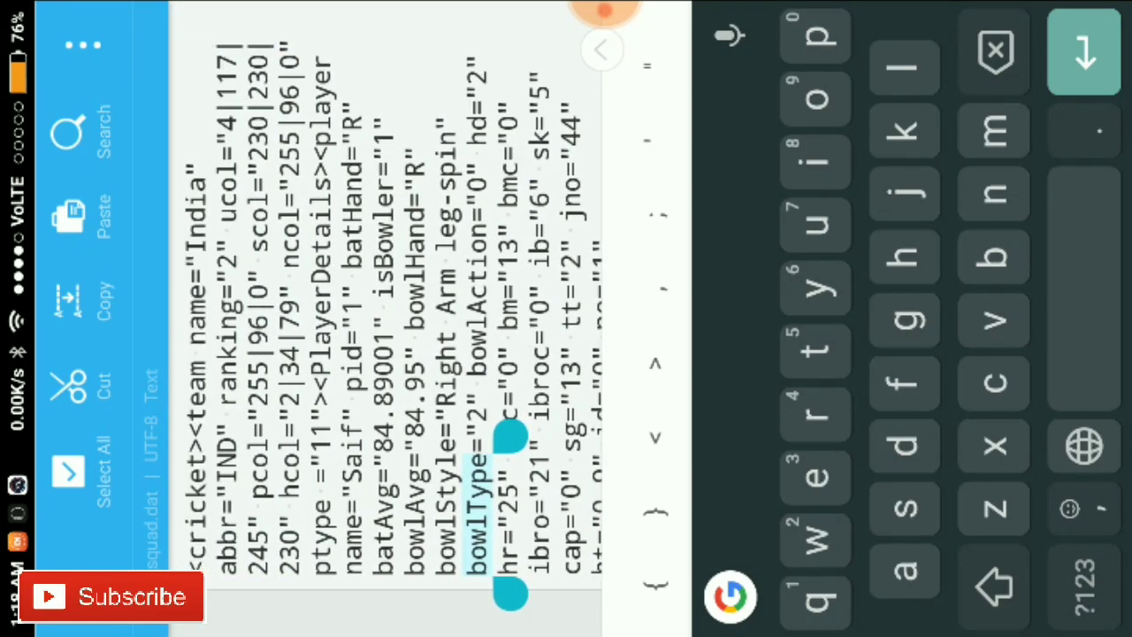
scroll(389, 310, down, 1)
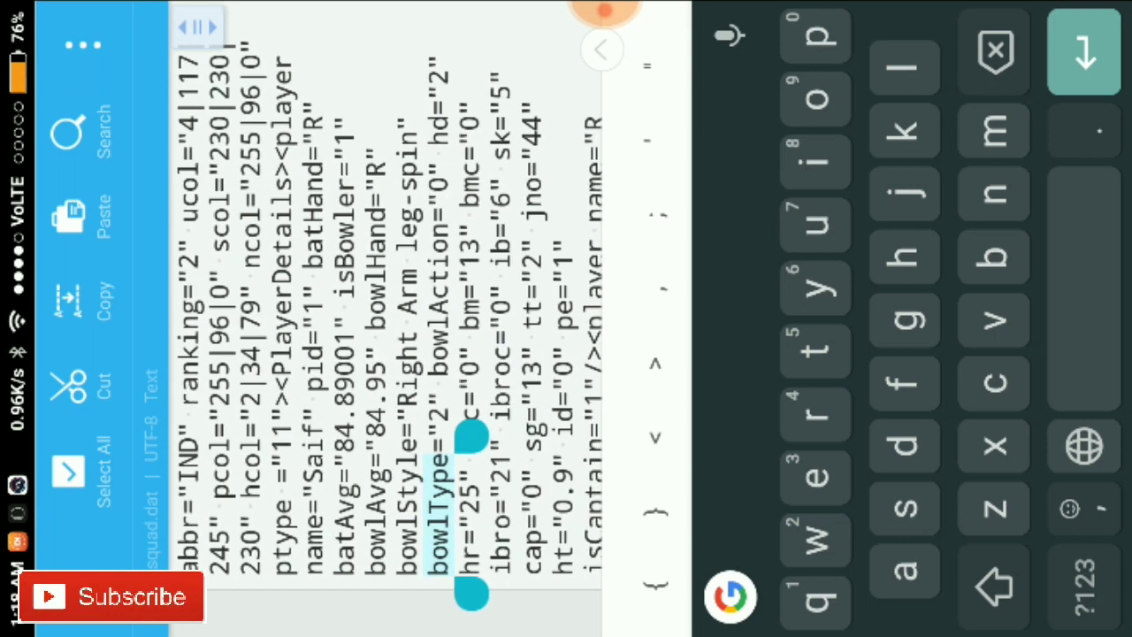
scroll(389, 319, down, 2)
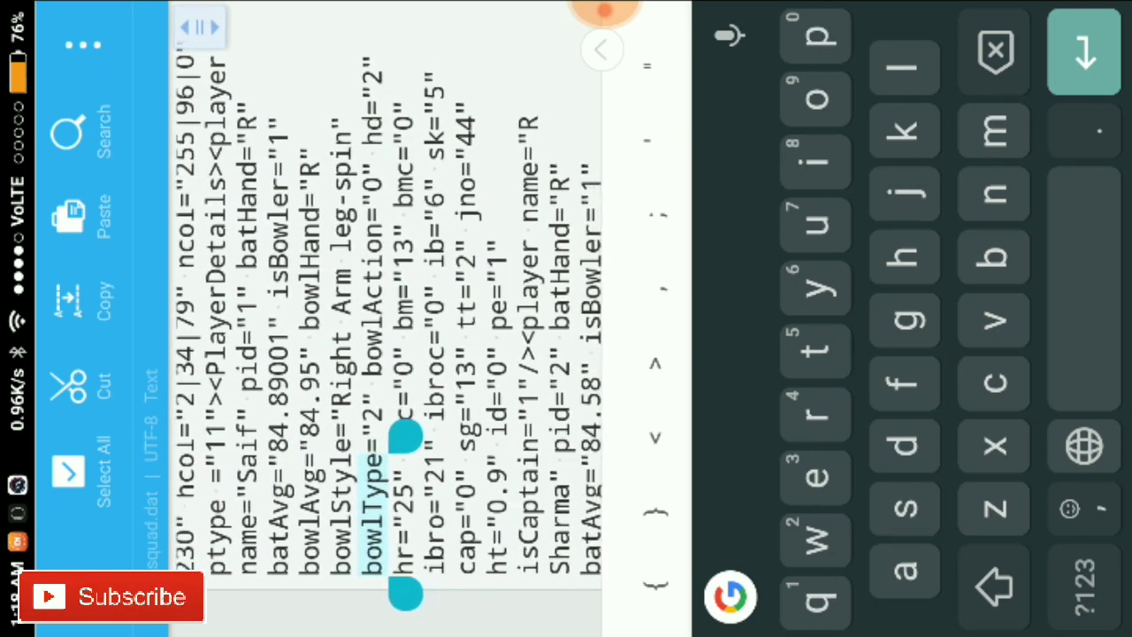
scroll(389, 319, down, 4)
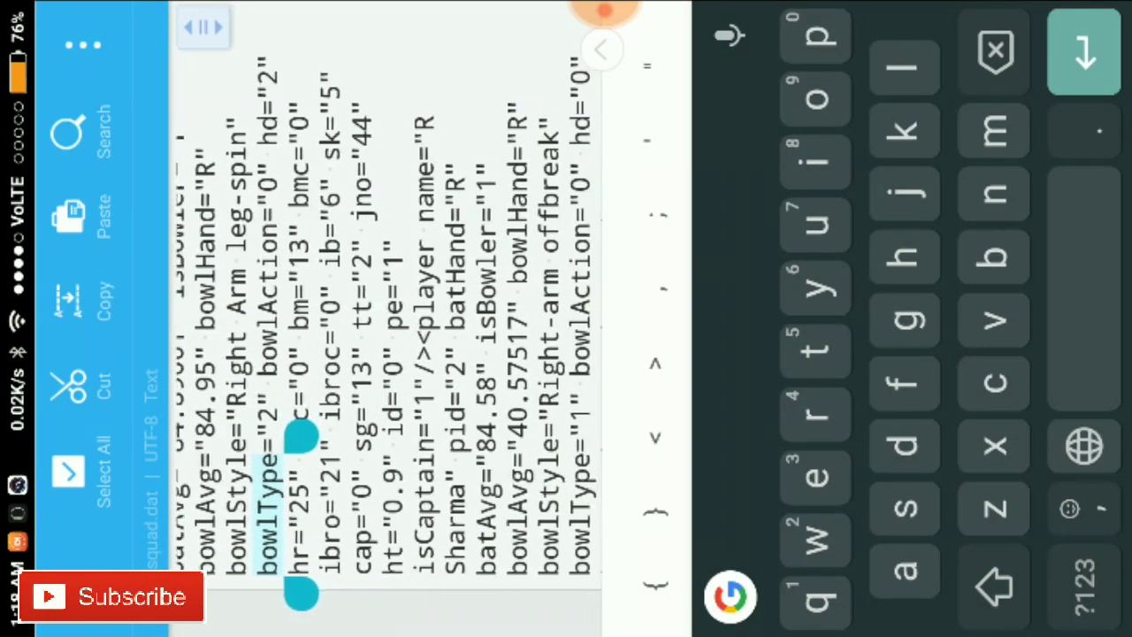
scroll(389, 319, down, 3)
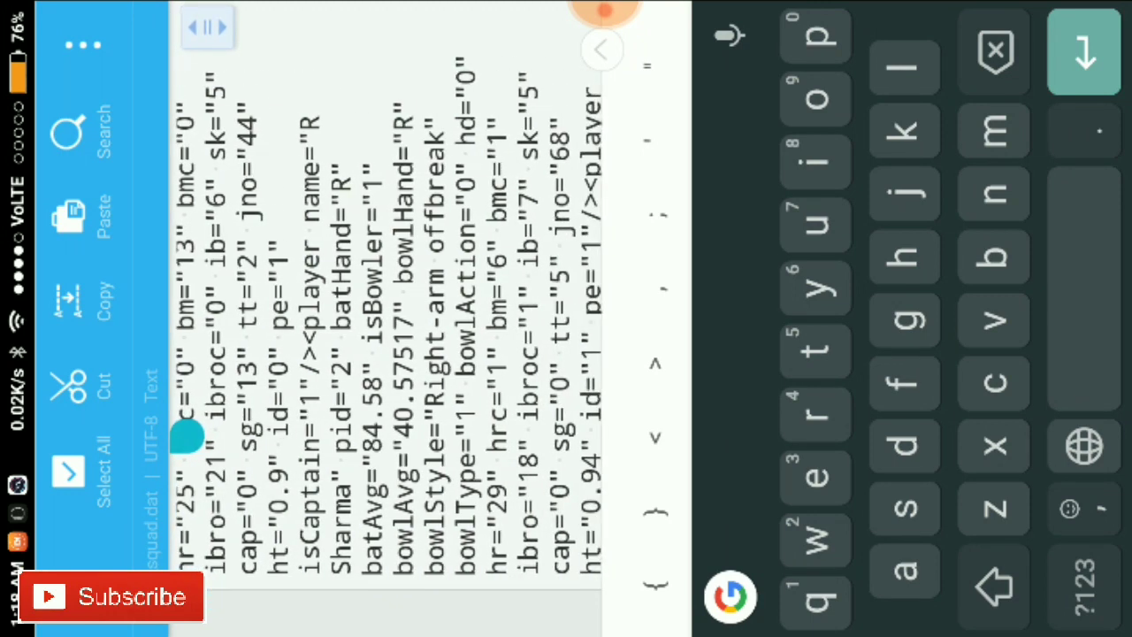
scroll(389, 318, down, 2)
scroll(389, 318, down, 1)
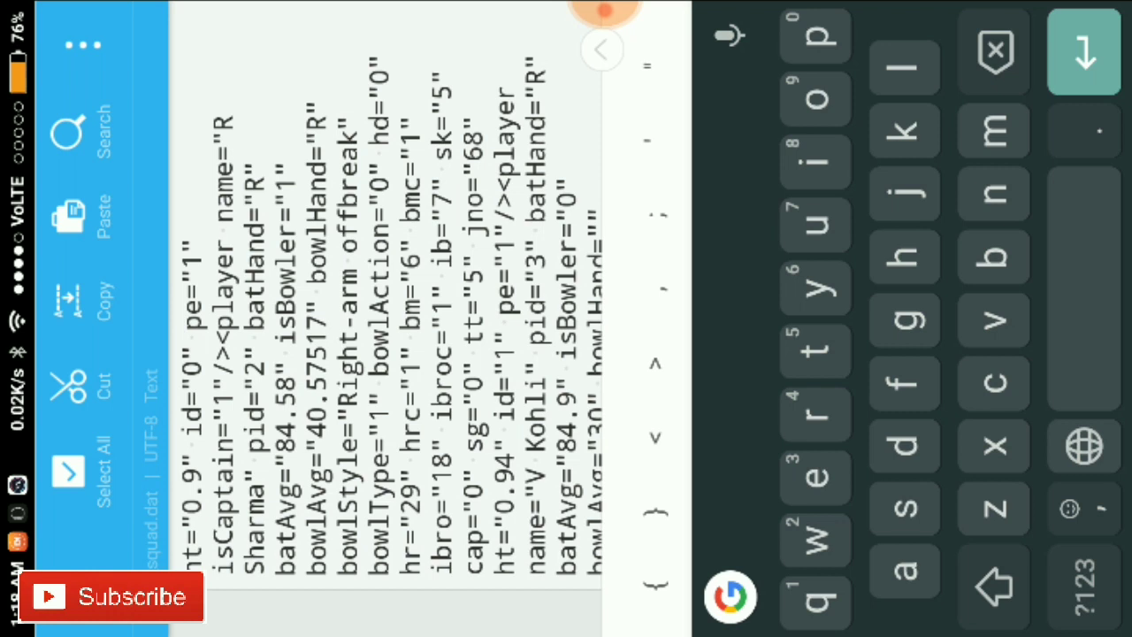
scroll(389, 291, down, 1)
scroll(389, 291, down, 1)
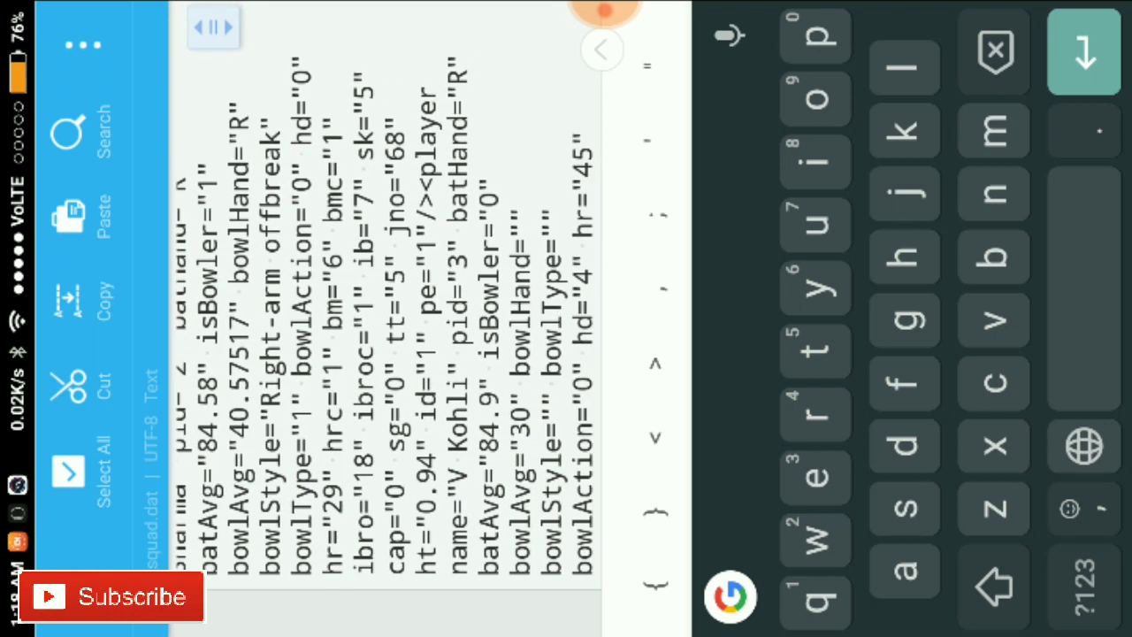
scroll(389, 316, down, 1)
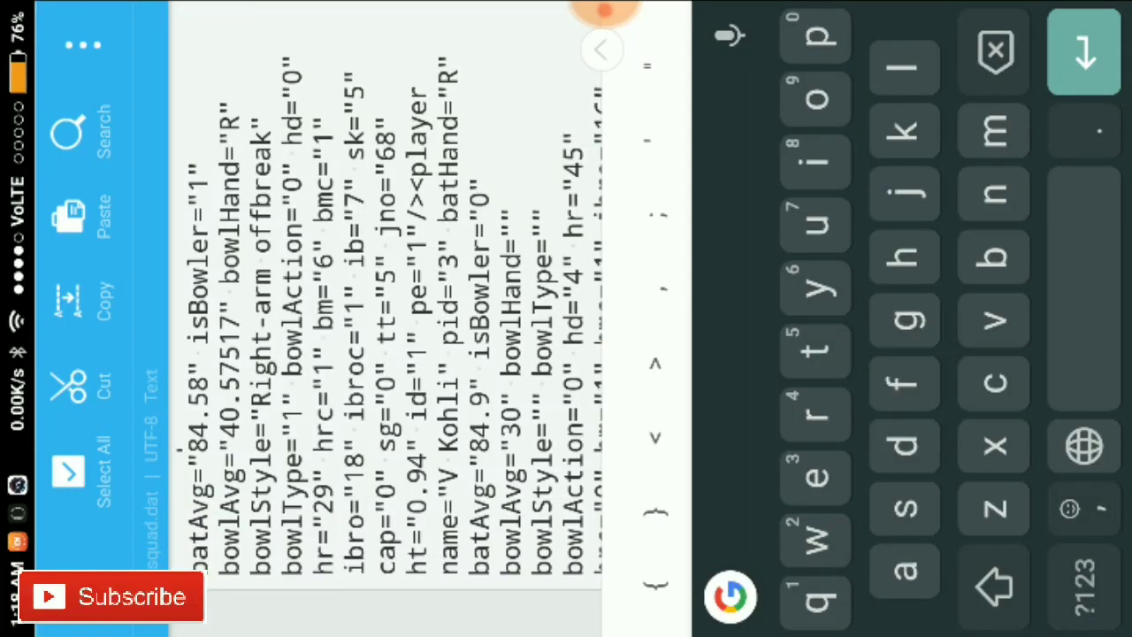
- Change V Kohli's batAvg value to 99
click(511, 408)
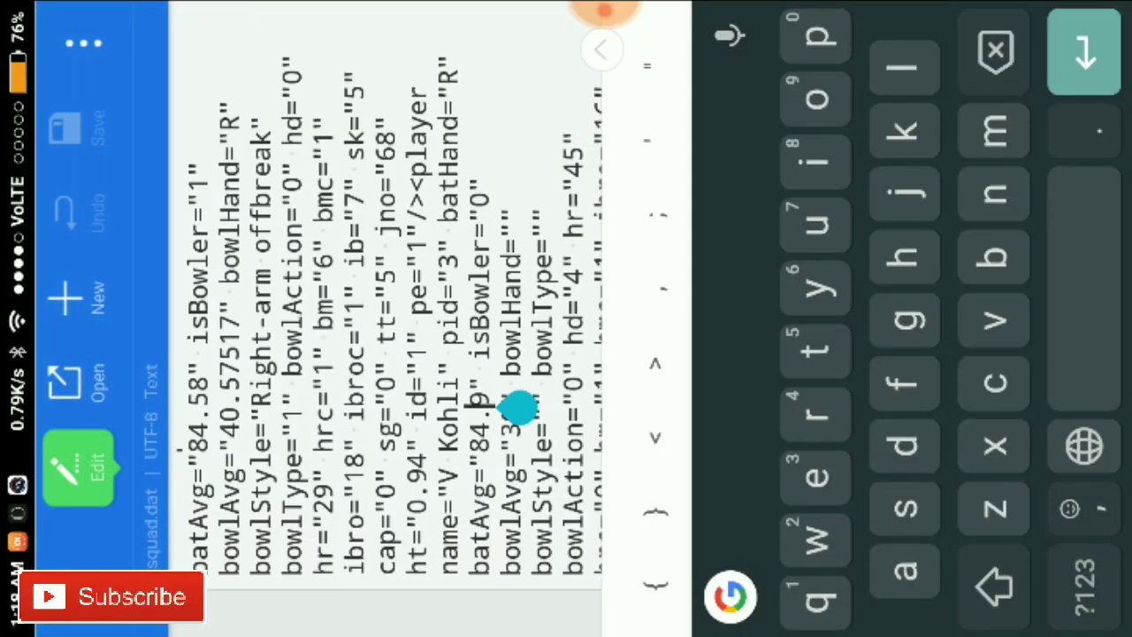
drag(518, 409, 518, 390)
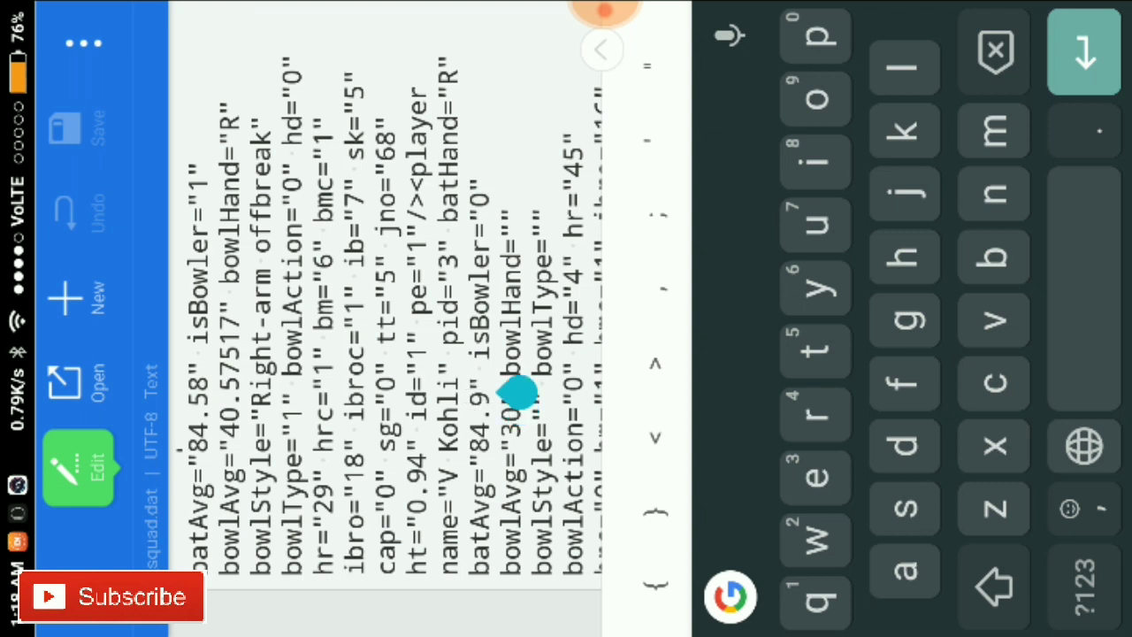
key(BackSpace)
key(BackSpace)
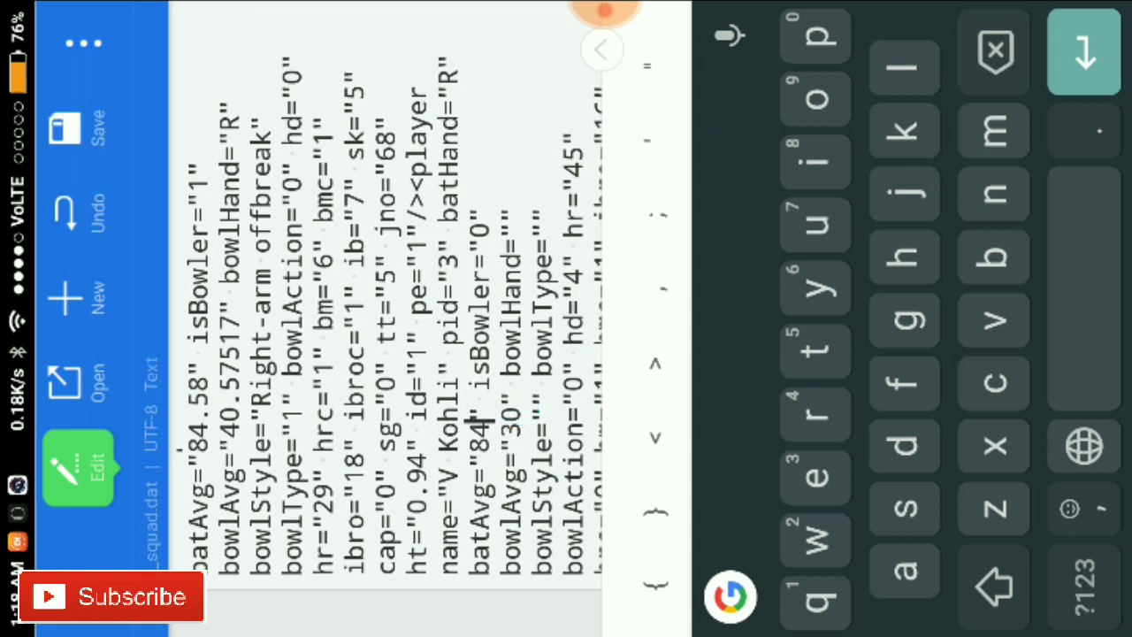
key(BackSpace)
key(BackSpace)
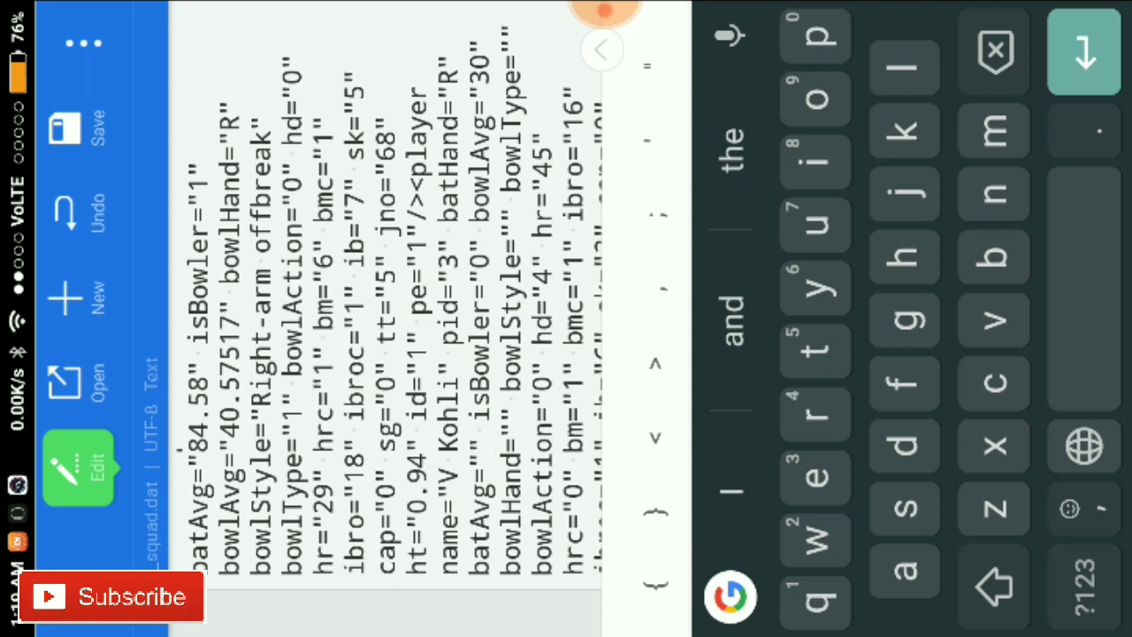
click(1085, 580)
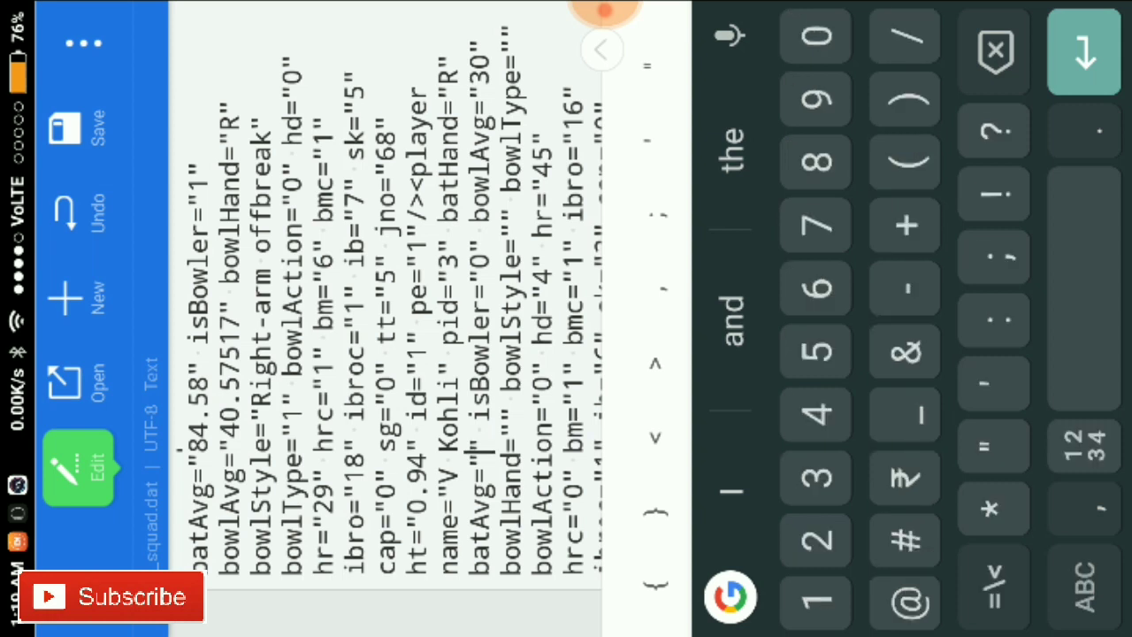
text(9)
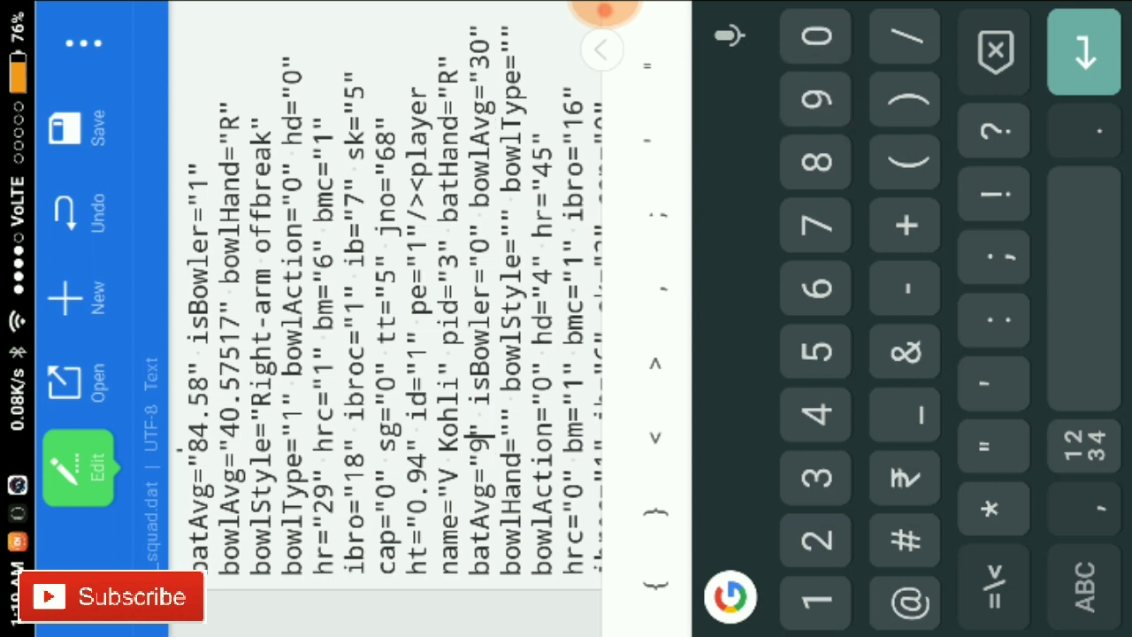
text(9)
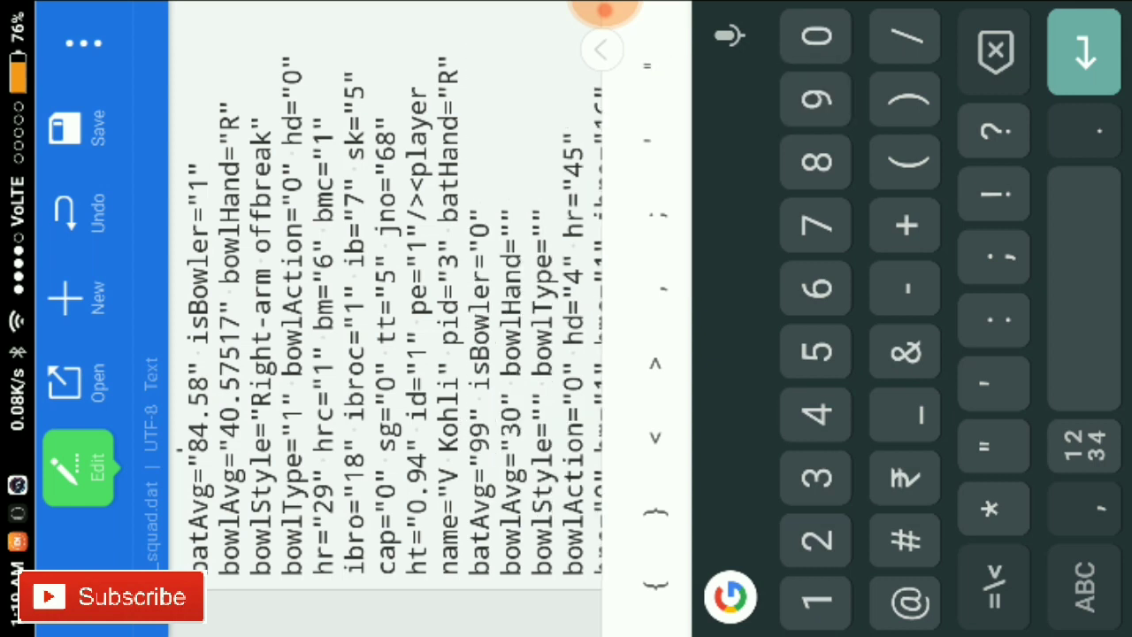
- Change Kohli's bowlAvg from 30 to 99, save the file, and leave the editor
scroll(389, 289, down, 1)
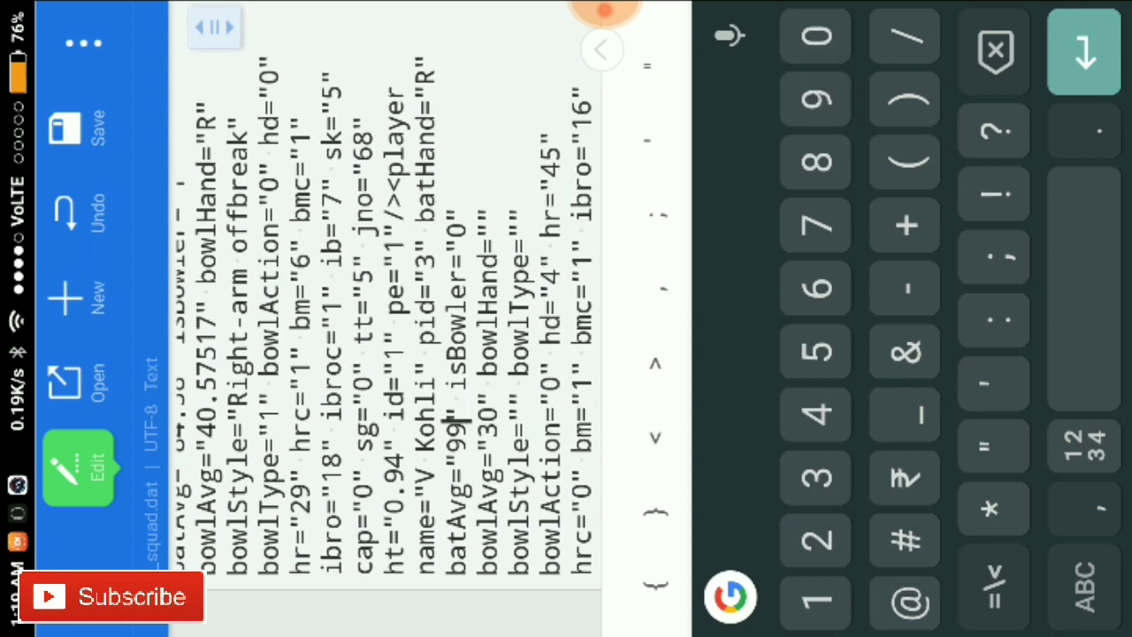
scroll(389, 290, down, 2)
click(457, 409)
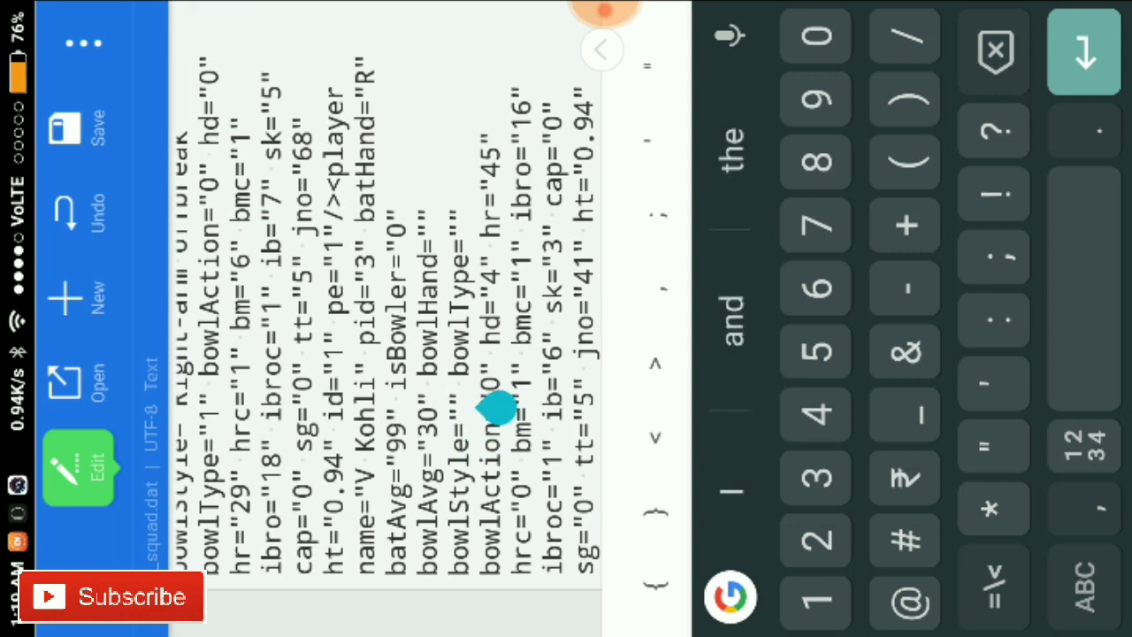
click(428, 407)
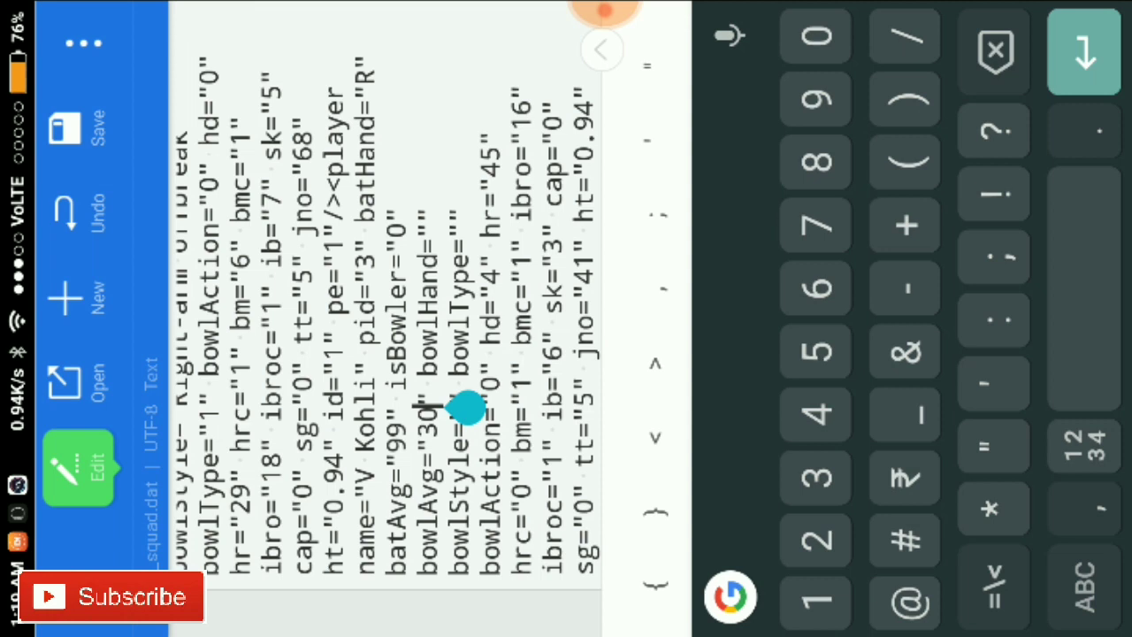
key(BackSpace)
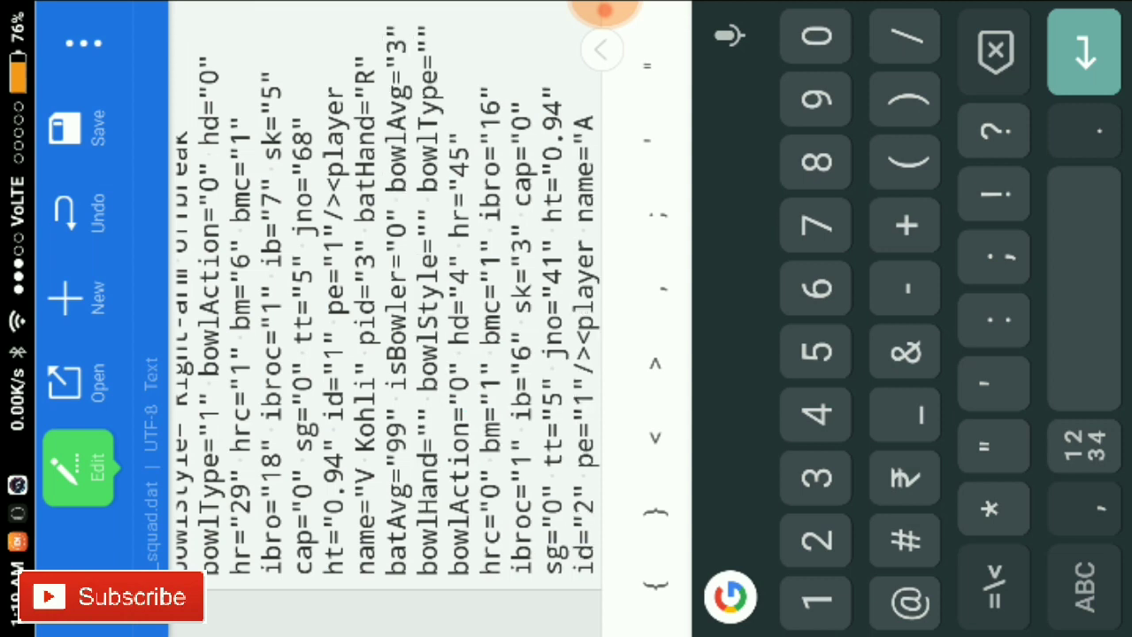
key(BackSpace)
text(99)
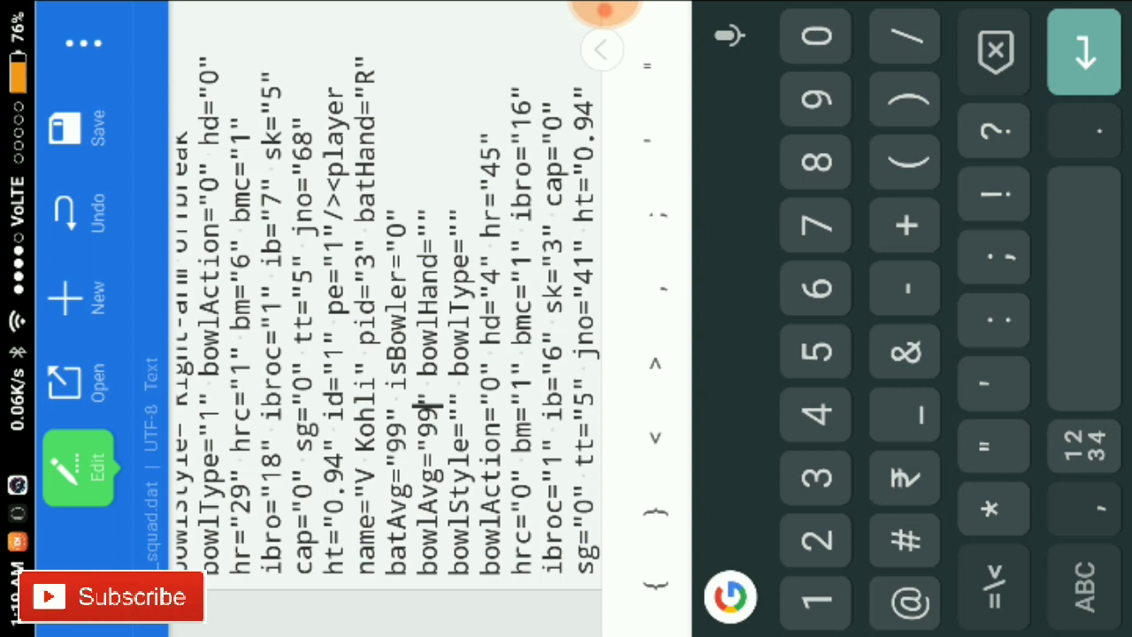
click(71, 129)
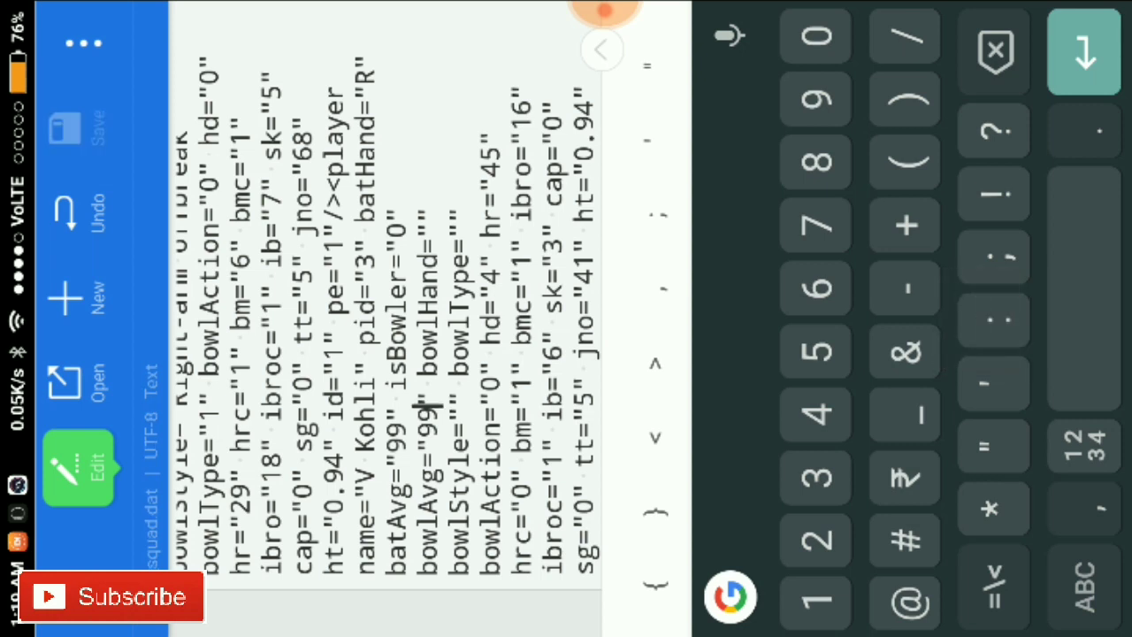
key(Escape)
key(Escape)
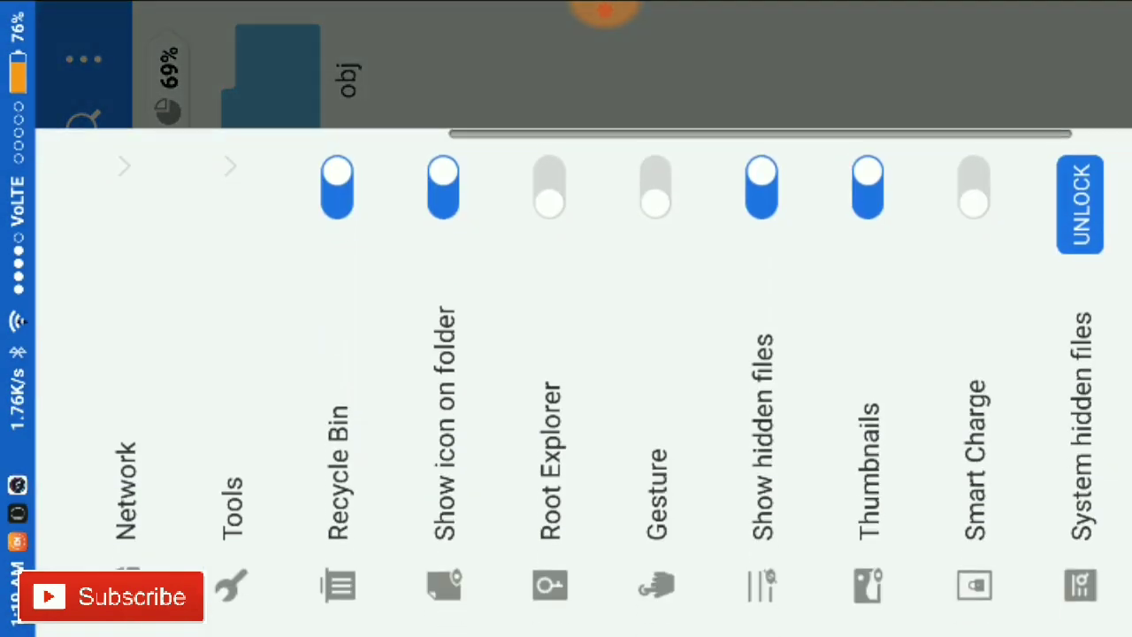
- Turn off Show hidden files and go back up to the internal storage root
click(761, 185)
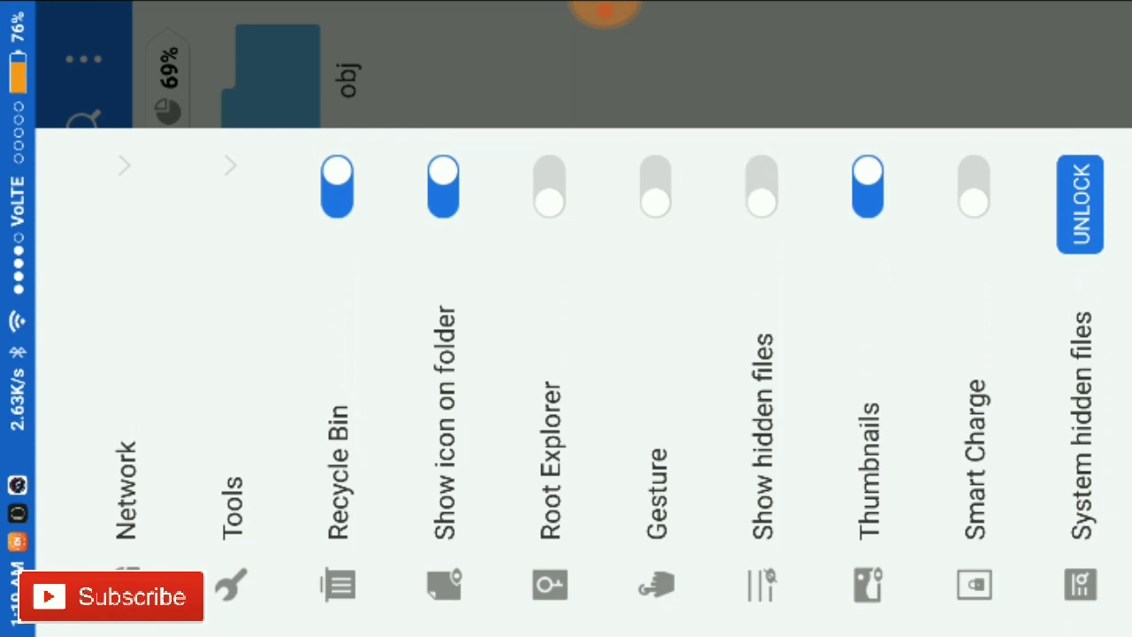
key(Escape)
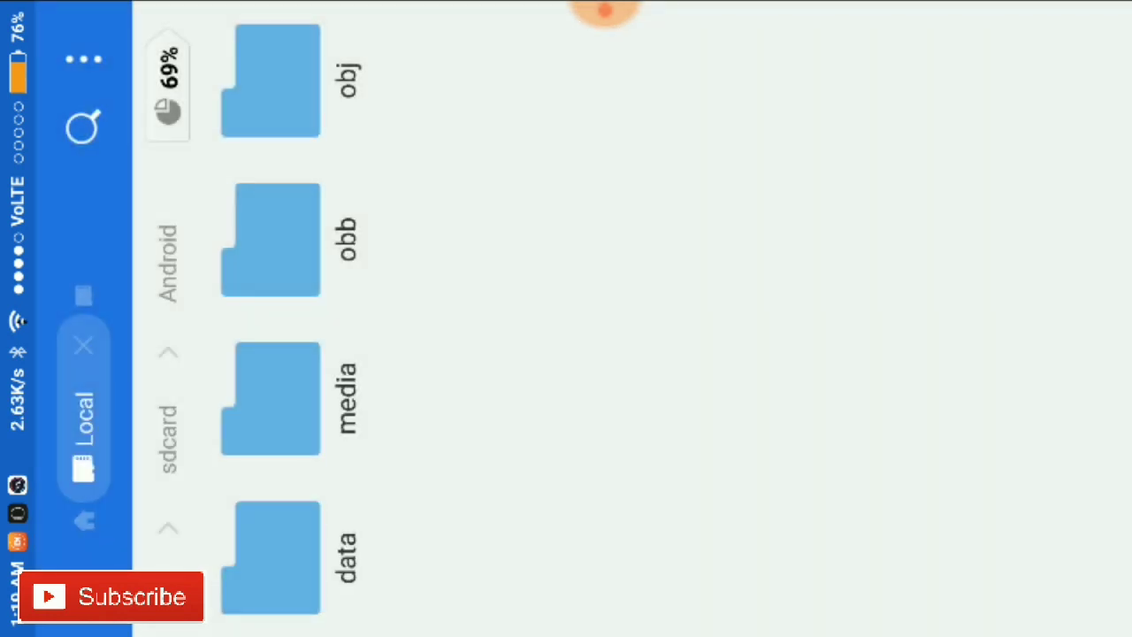
key(Escape)
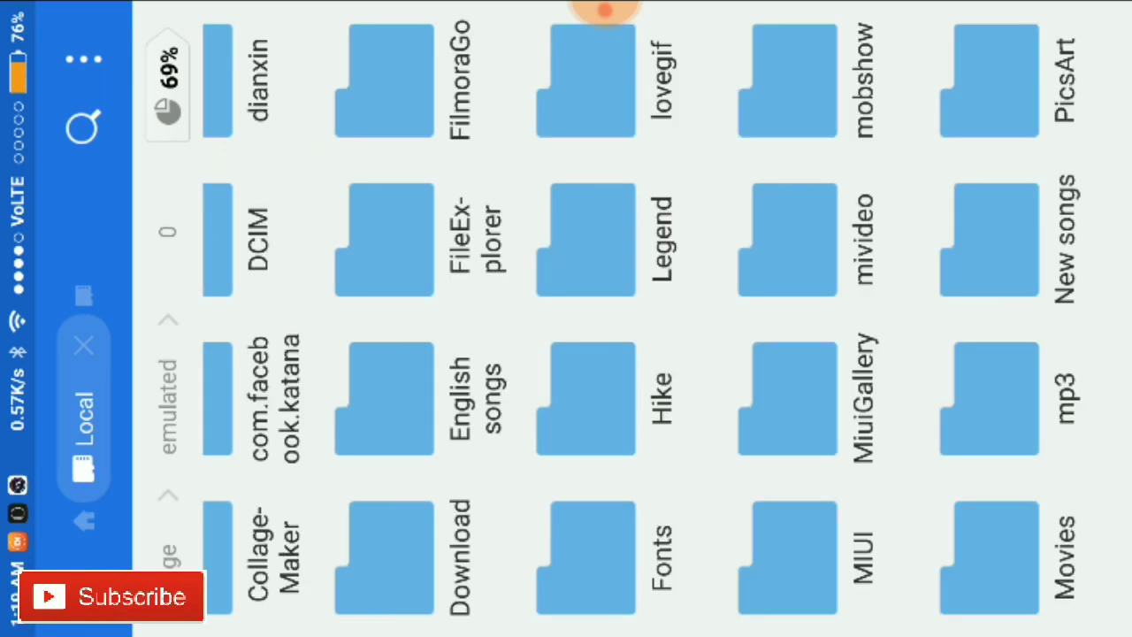
click(605, 18)
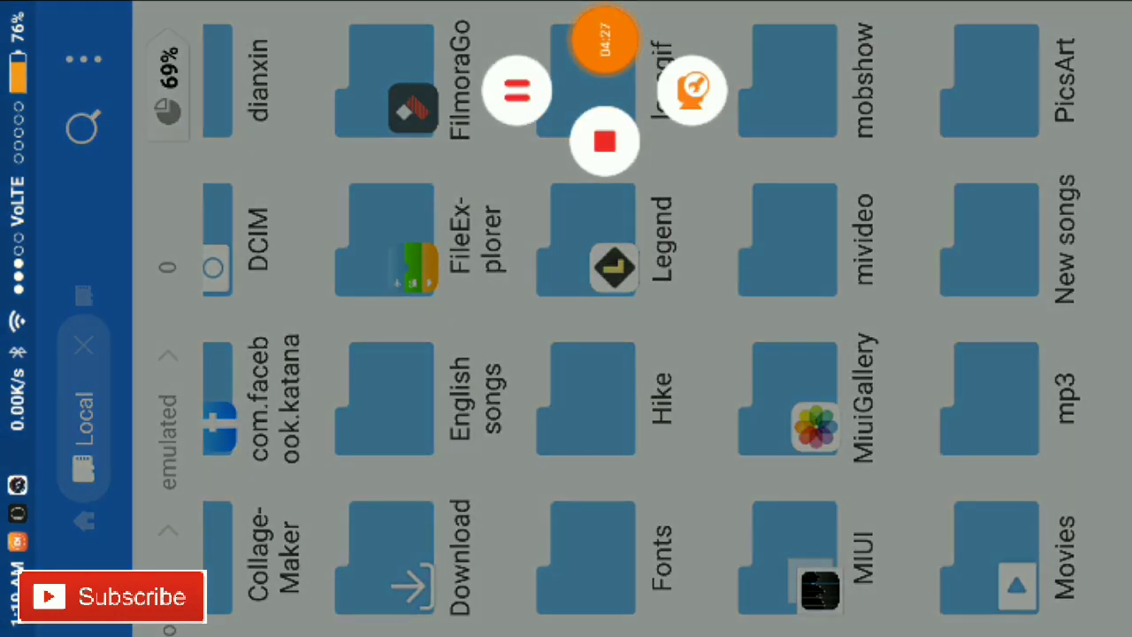
click(516, 90)
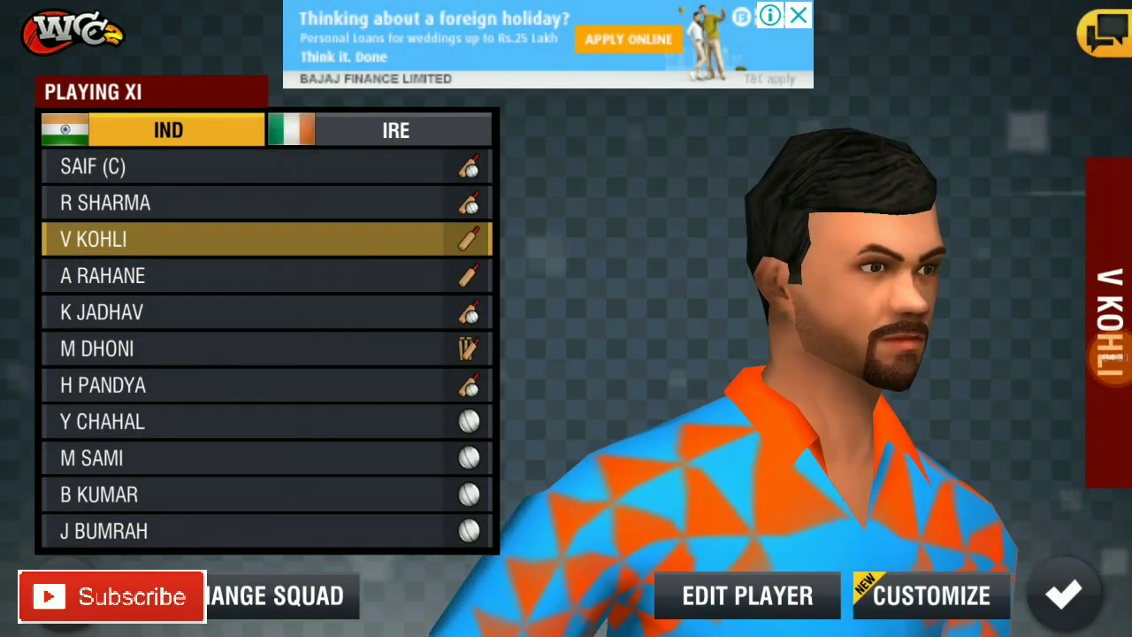
- Check Kohli's Edit Player skills, then B Kumar's: 42.18% batting, 72.13% bowling
click(747, 595)
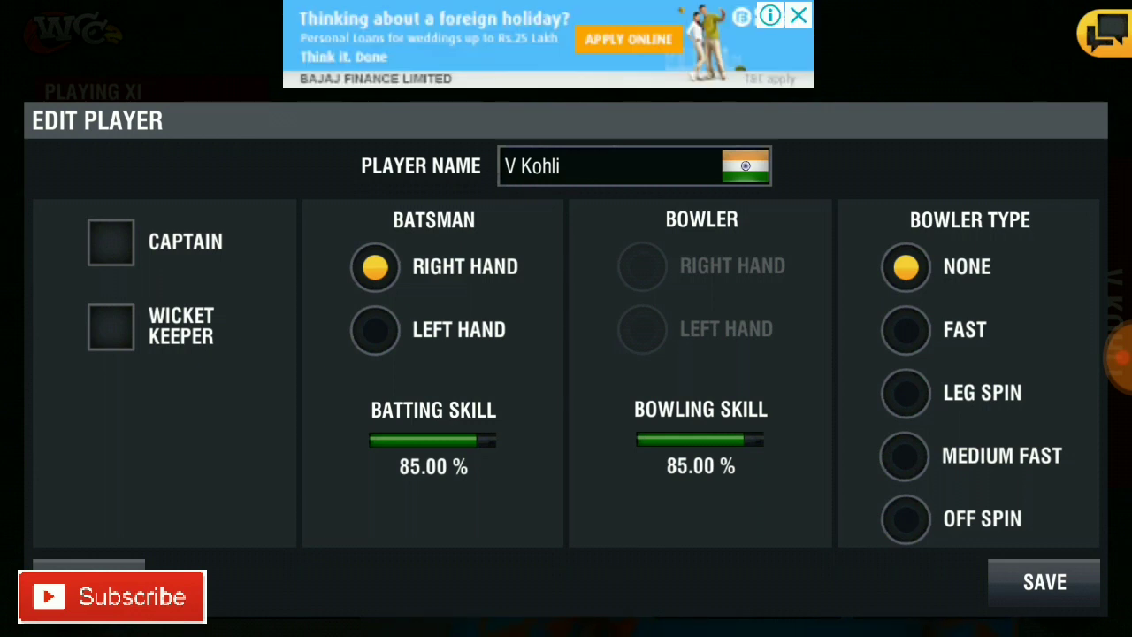
click(1044, 581)
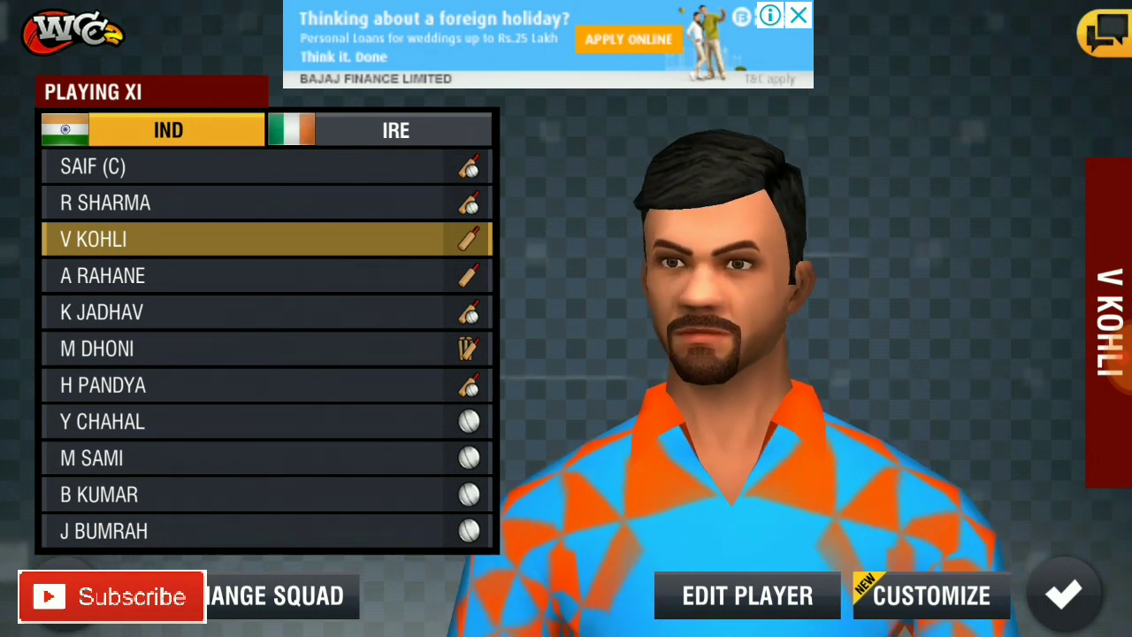
click(257, 494)
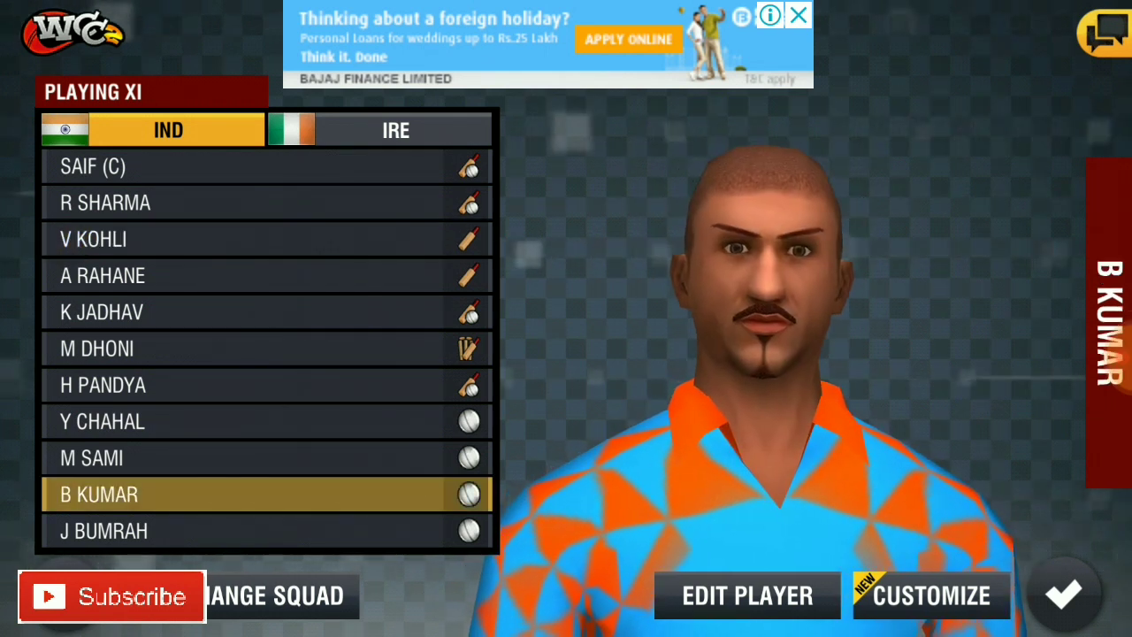
click(748, 595)
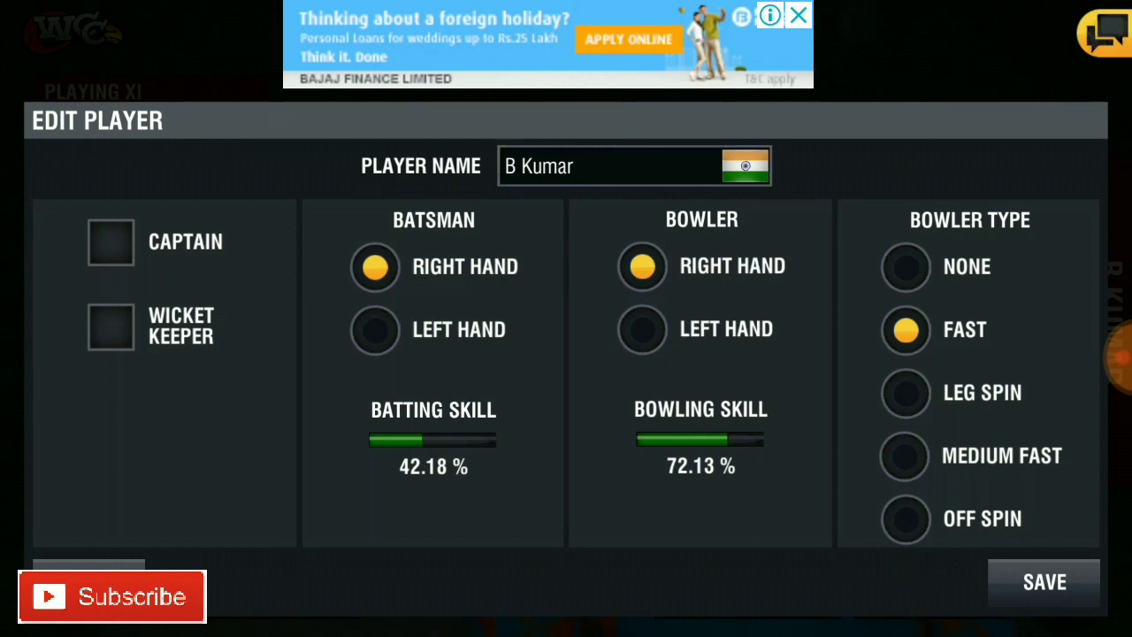
click(1116, 356)
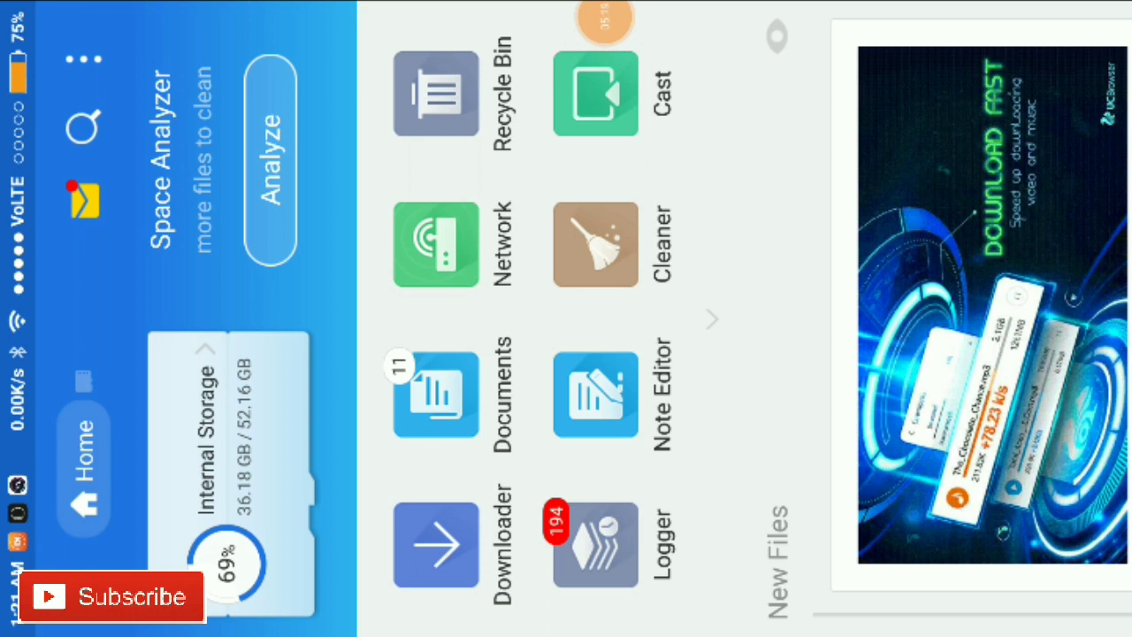
- Re-enable hidden files, browse to the game's files folder, and open .IND_squad.dat as text
click(84, 601)
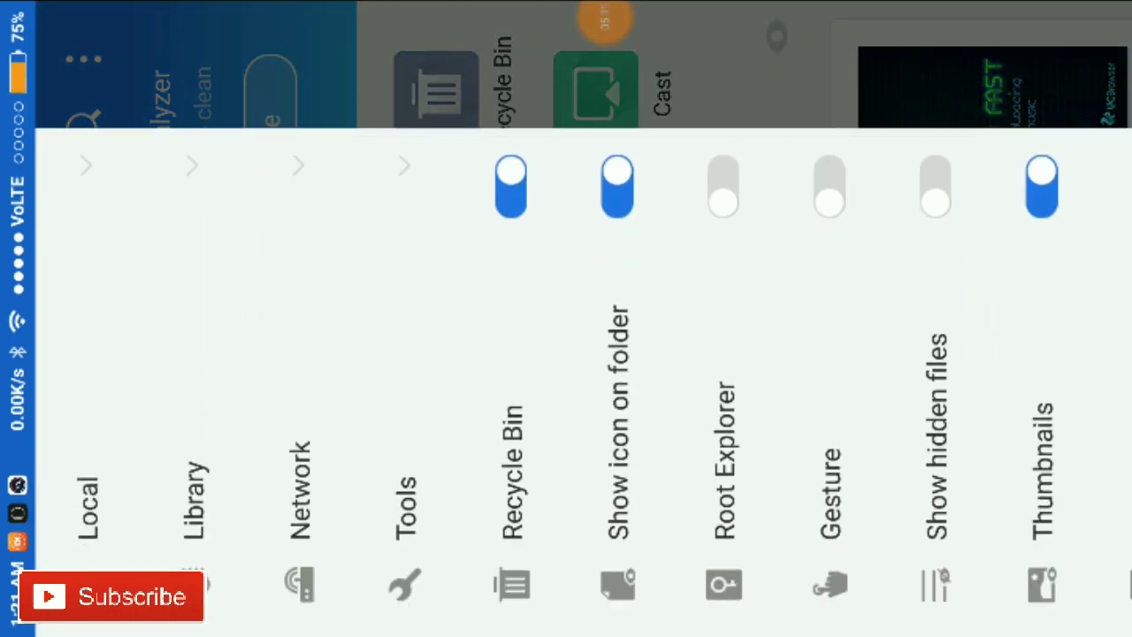
scroll(598, 365, right, 5)
click(694, 186)
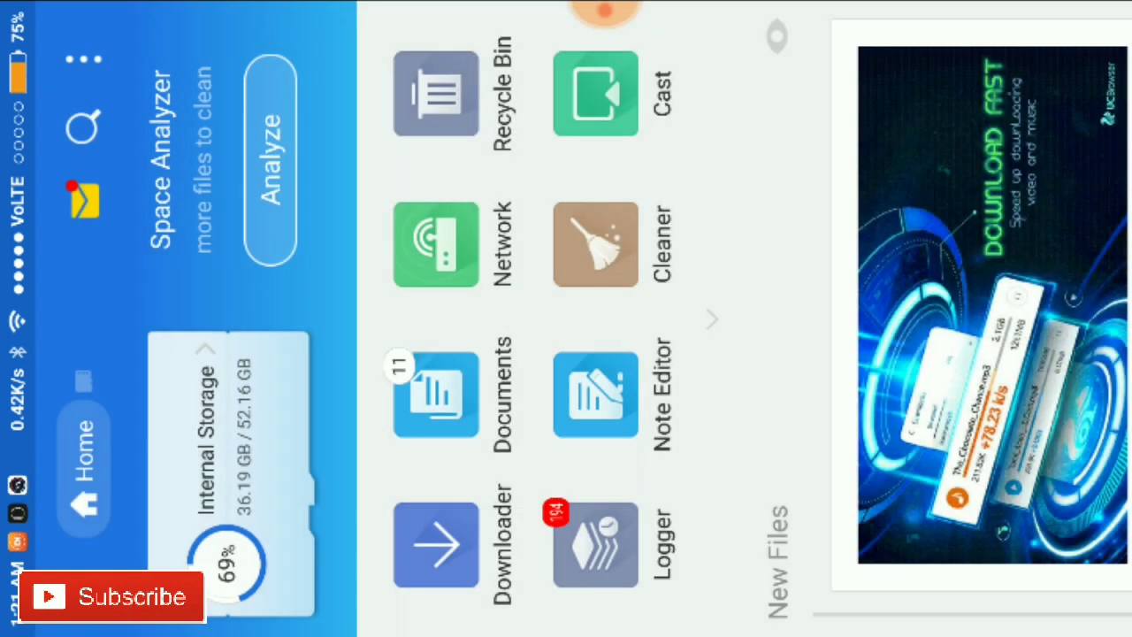
click(239, 496)
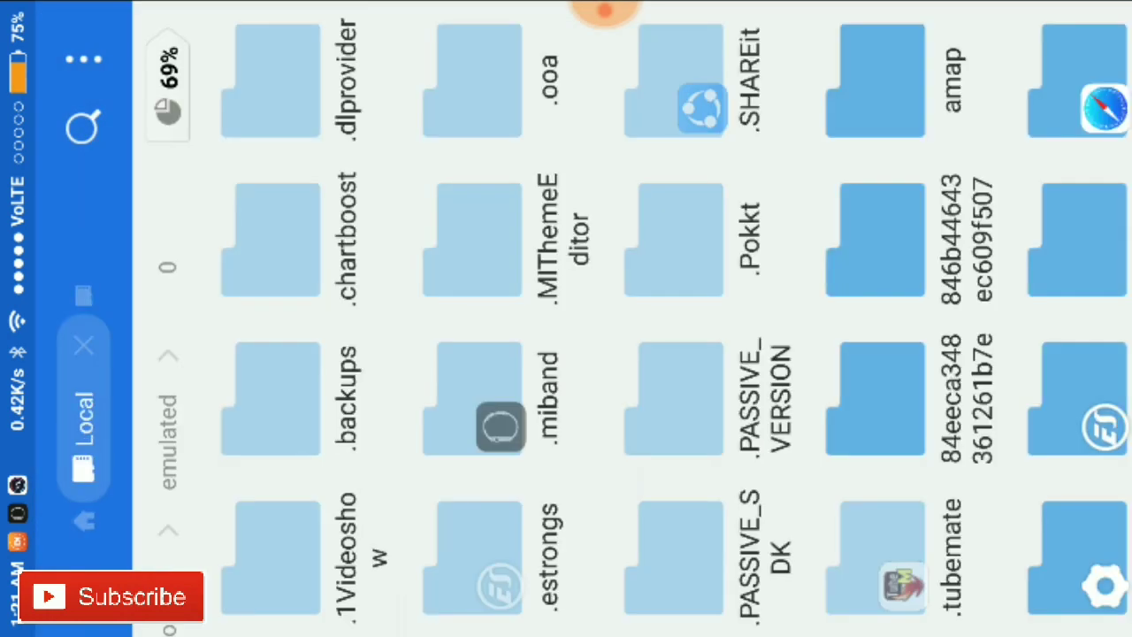
scroll(620, 354, right, 5)
click(674, 558)
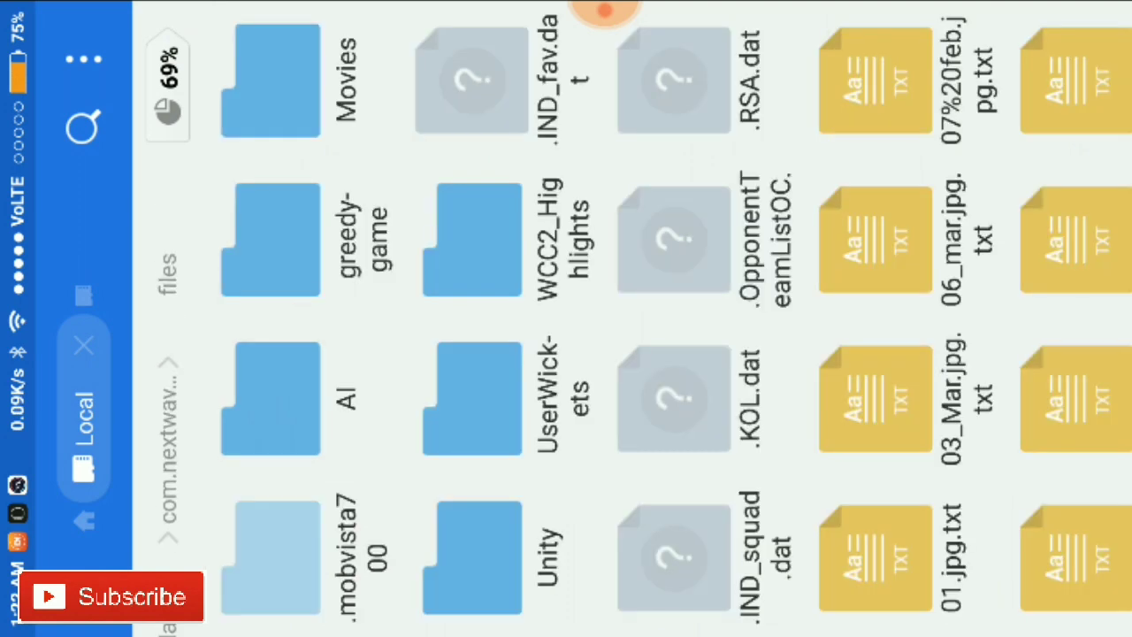
click(674, 557)
click(466, 325)
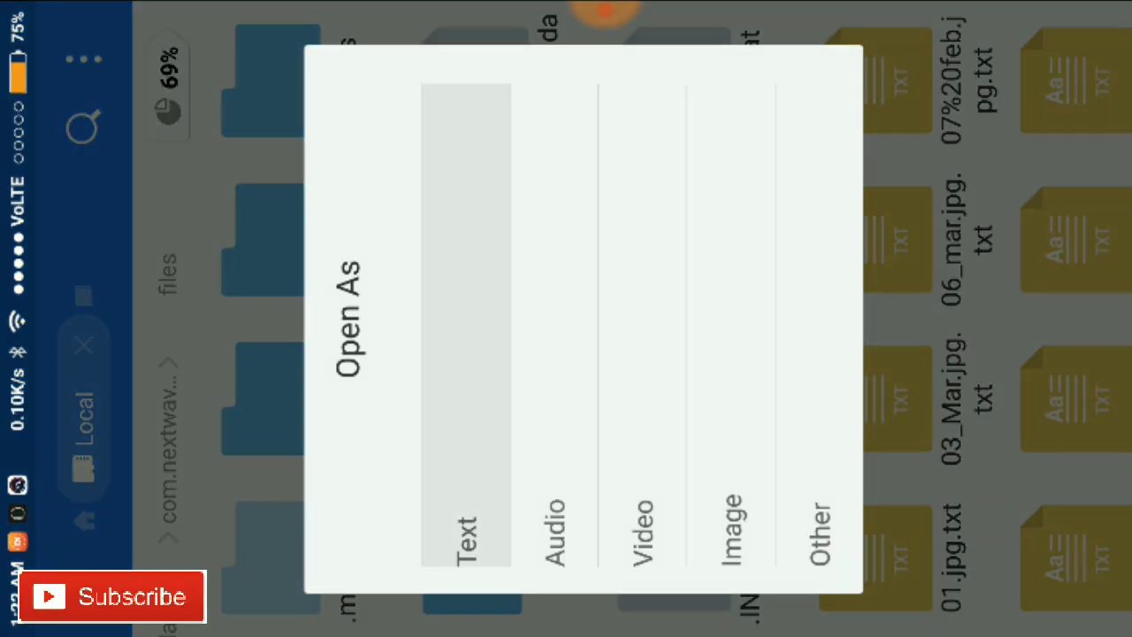
- Open the squad file in ES Note Editor and begin scrolling down the XML
click(539, 416)
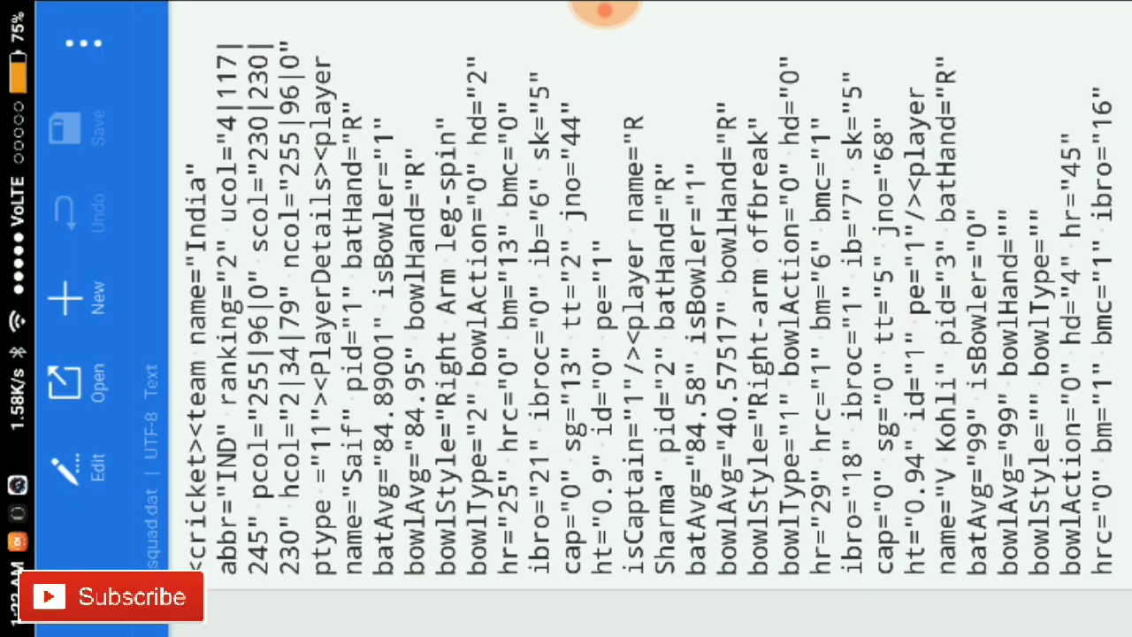
scroll(645, 300, down, 10)
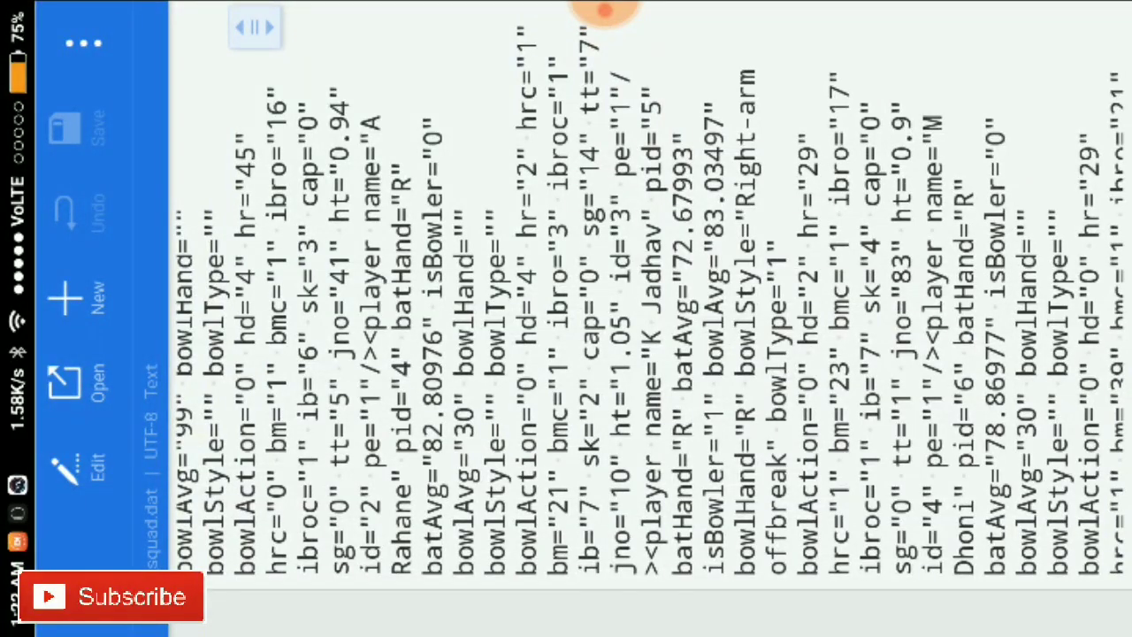
scroll(646, 301, down, 3)
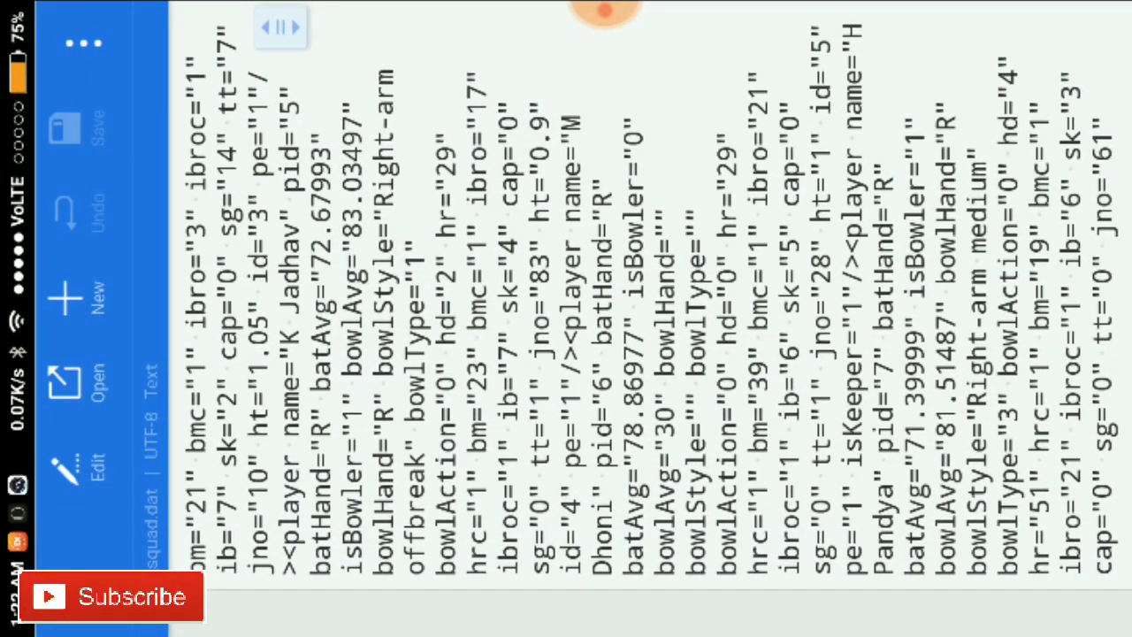
scroll(646, 300, down, 4)
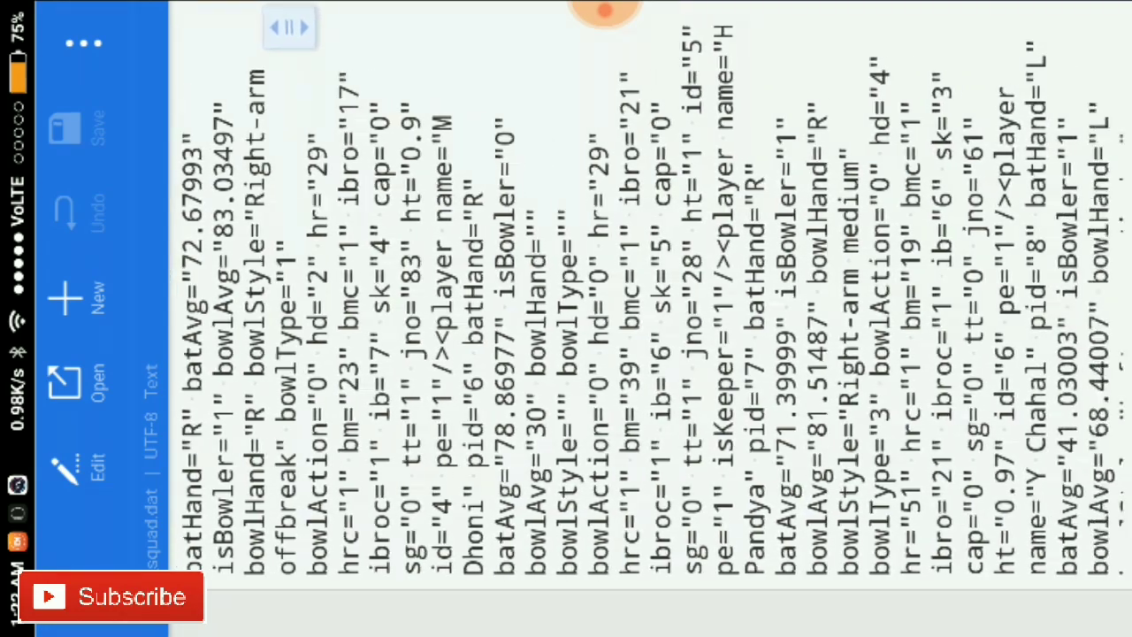
scroll(646, 301, down, 4)
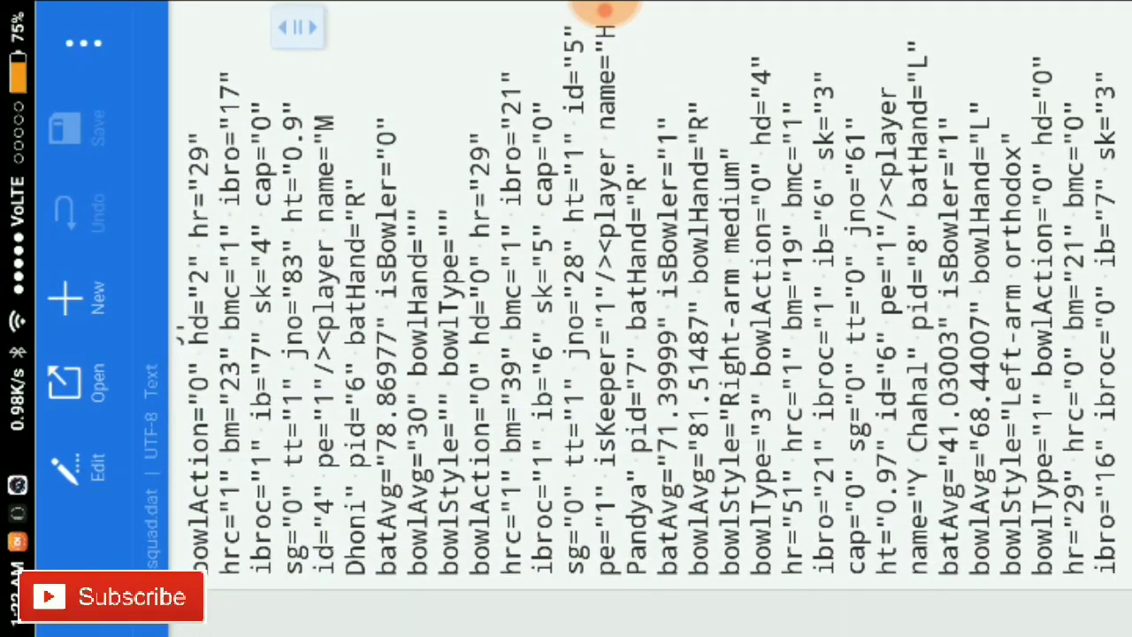
scroll(646, 301, down, 2)
scroll(645, 301, down, 1)
scroll(646, 301, down, 2)
scroll(645, 301, down, 1)
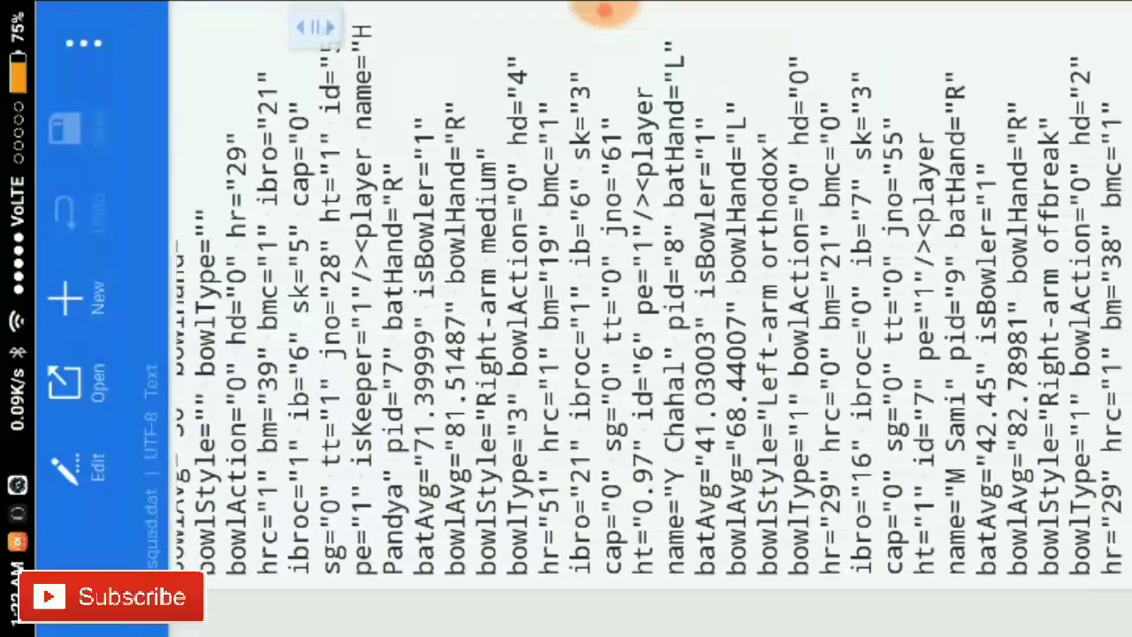
- Scroll down to B Kumar's entry showing batAvg 42.18 and bowlAvg 72.13
scroll(645, 300, down, 1)
scroll(646, 301, down, 1)
scroll(646, 301, down, 2)
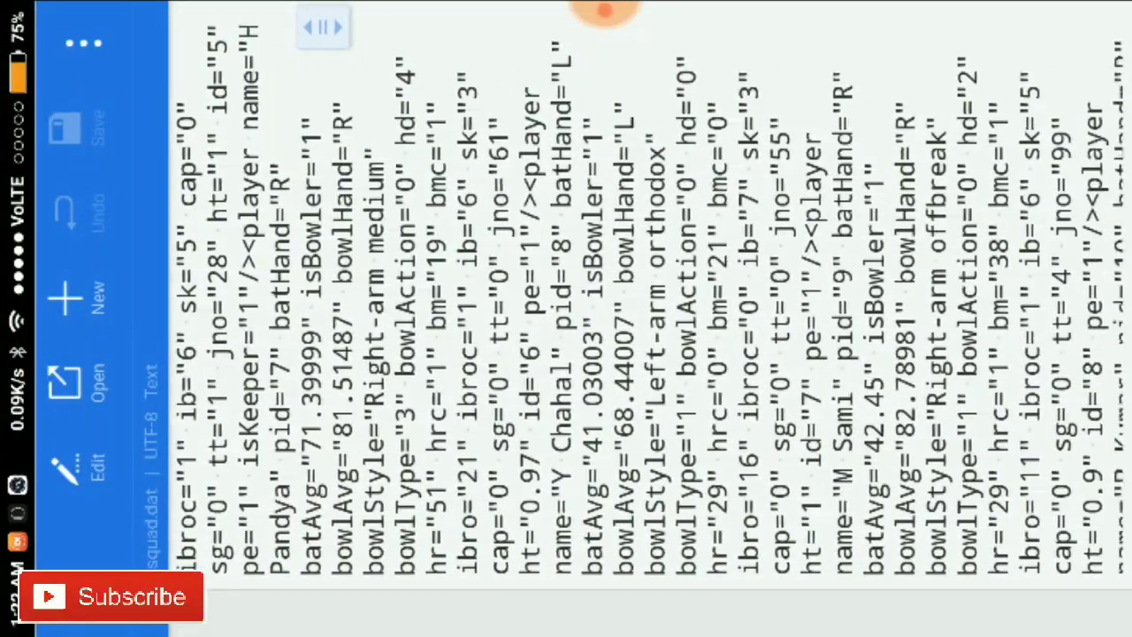
scroll(646, 300, down, 1)
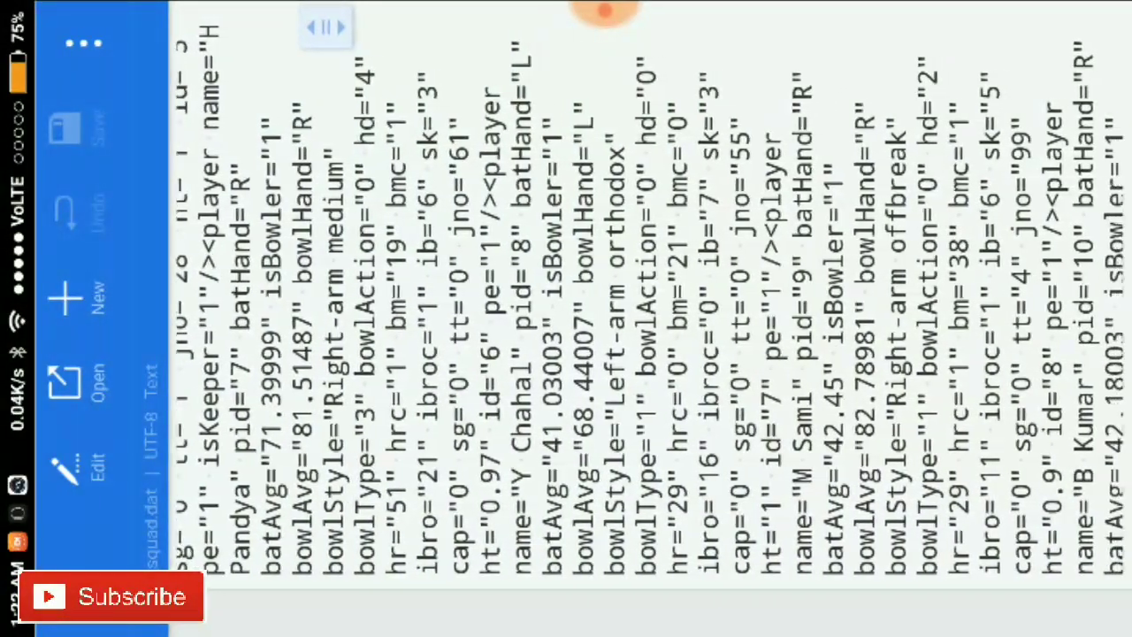
scroll(646, 301, down, 1)
scroll(646, 301, down, 2)
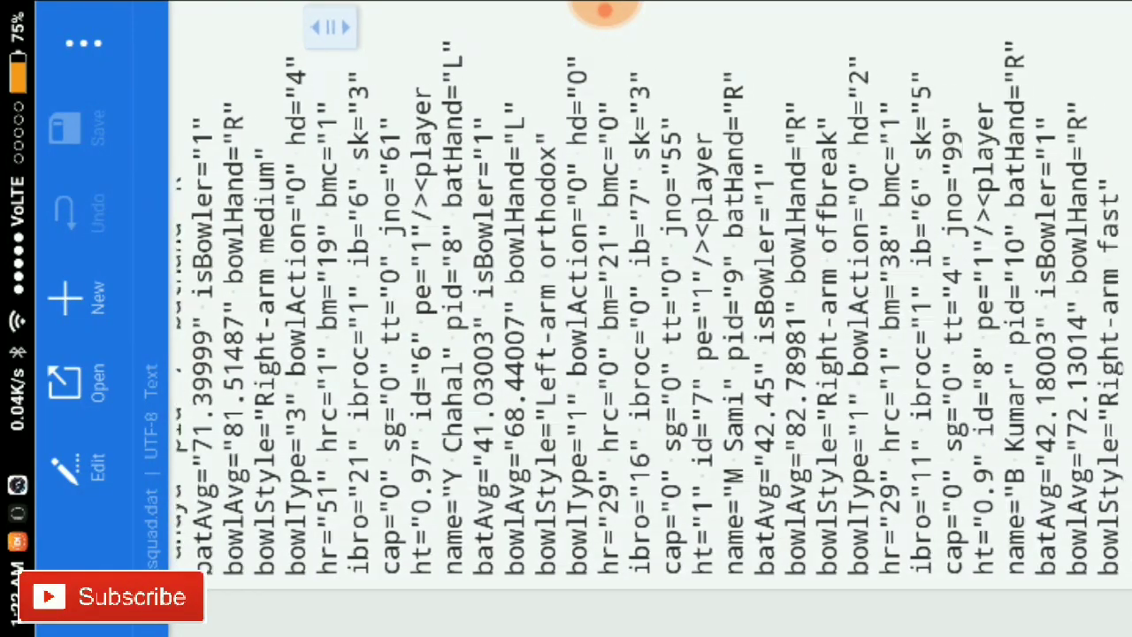
scroll(646, 301, down, 1)
scroll(645, 301, down, 1)
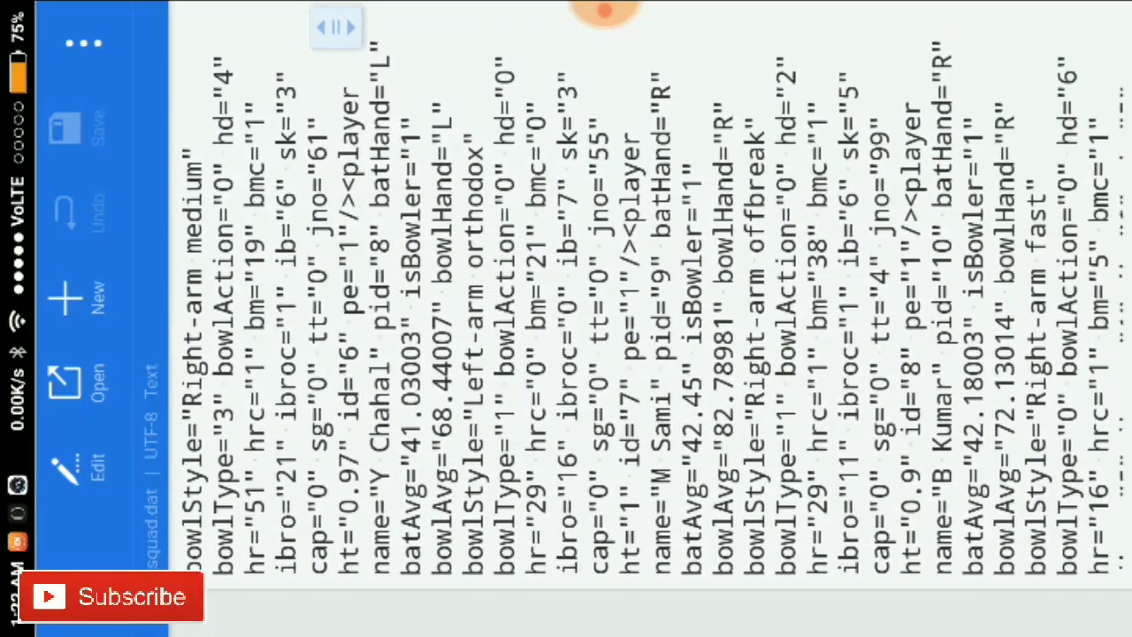
scroll(646, 301, down, 2)
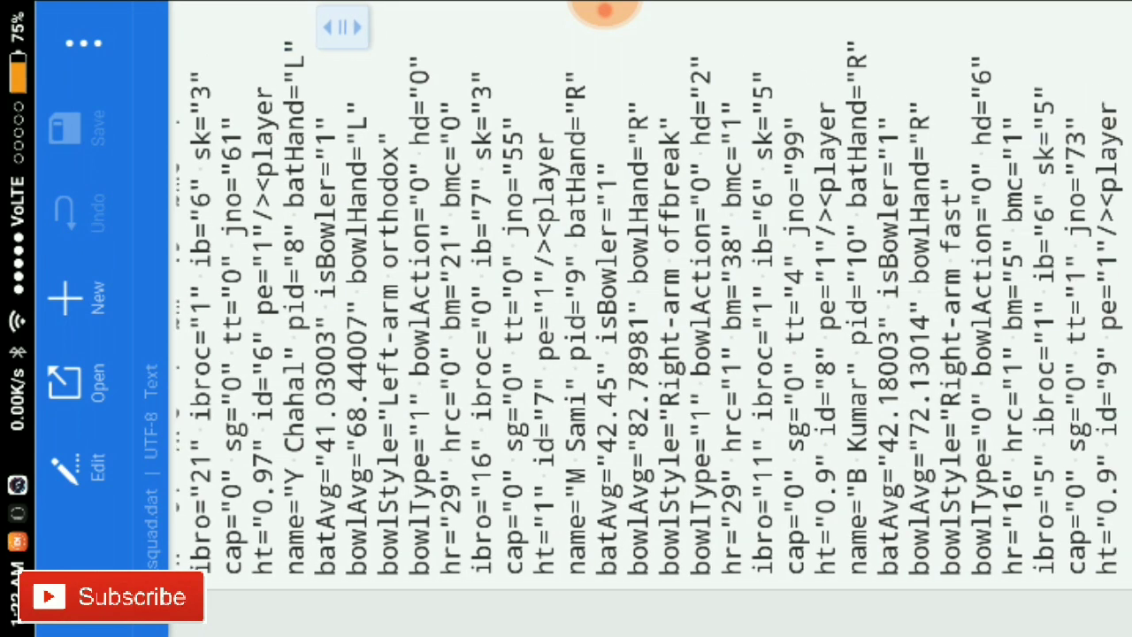
scroll(646, 300, down, 2)
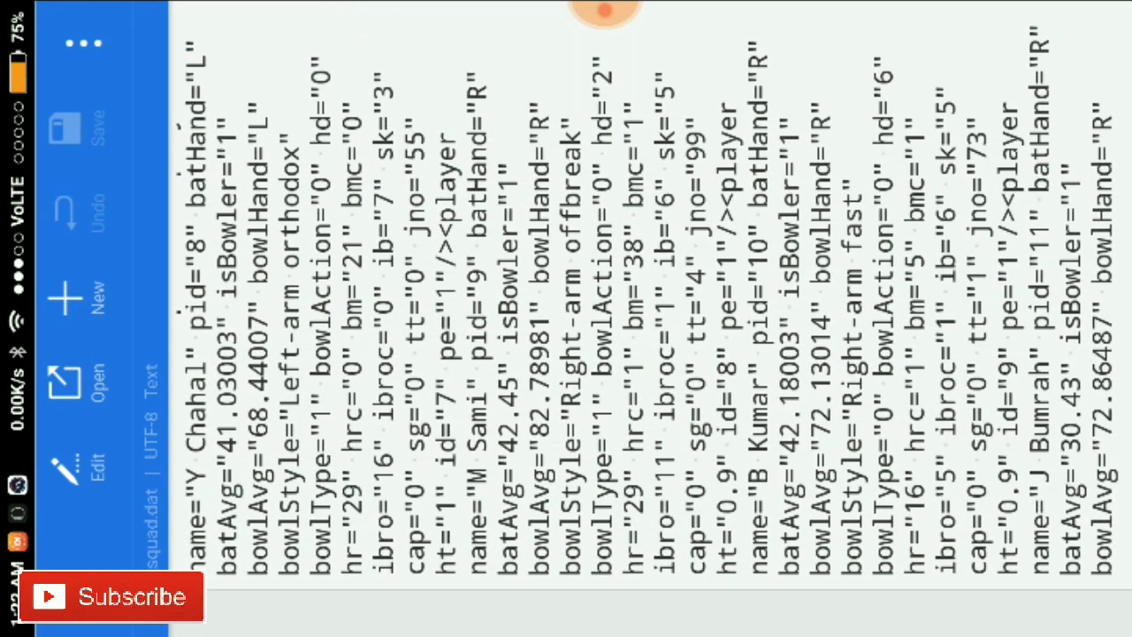
- Make the squad file editable and change B Kumar's batAvg from 42.18003 to 99
click(78, 466)
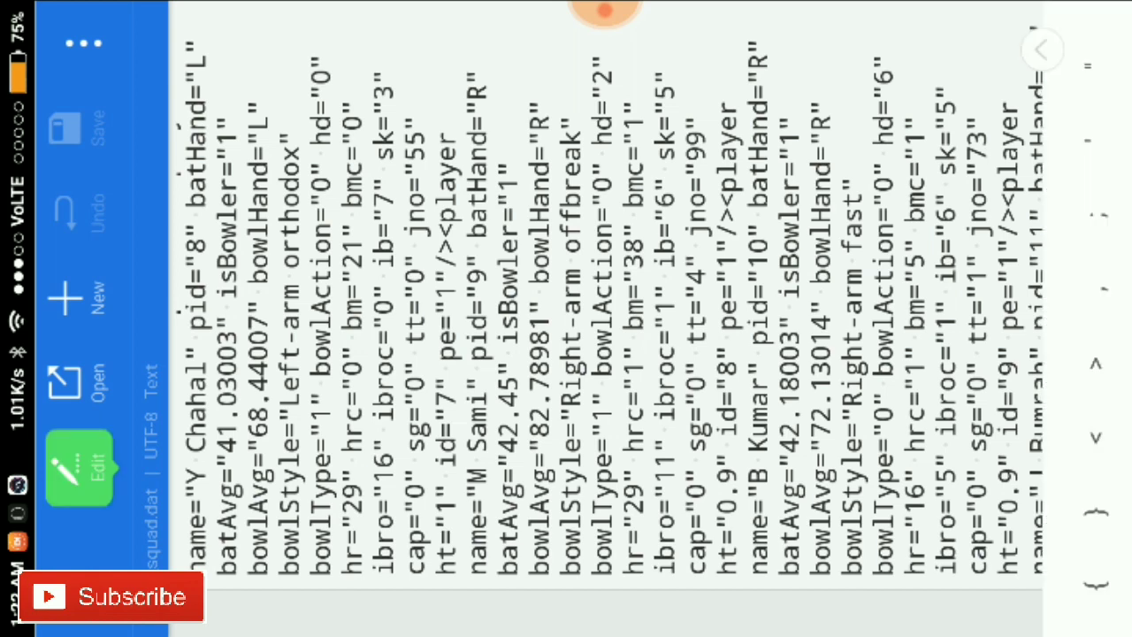
scroll(611, 292, down, 2)
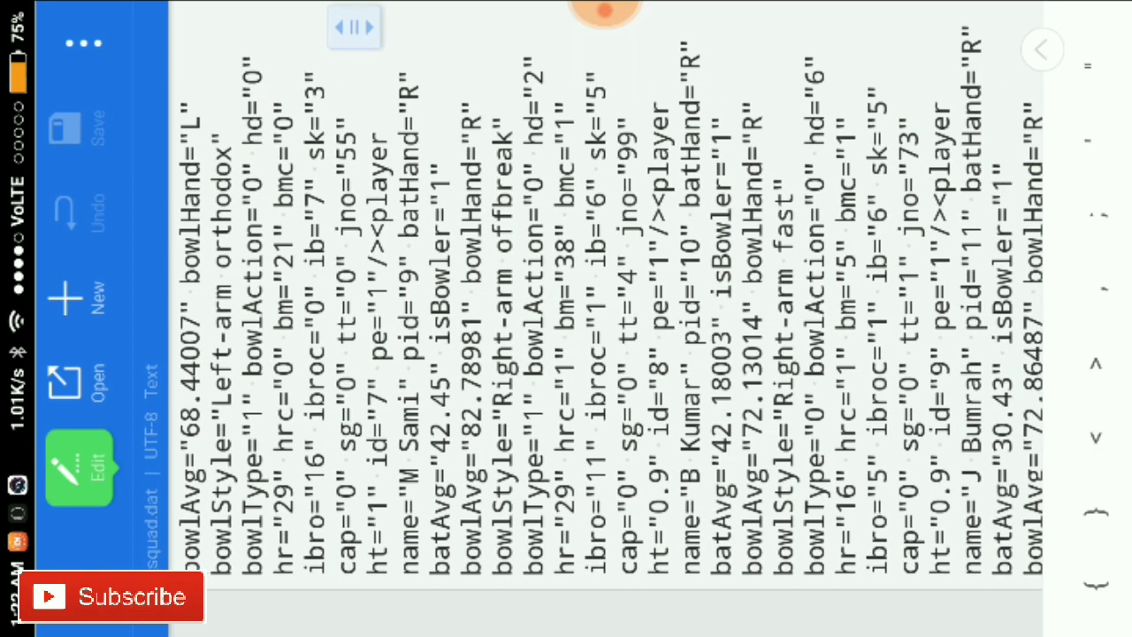
click(752, 407)
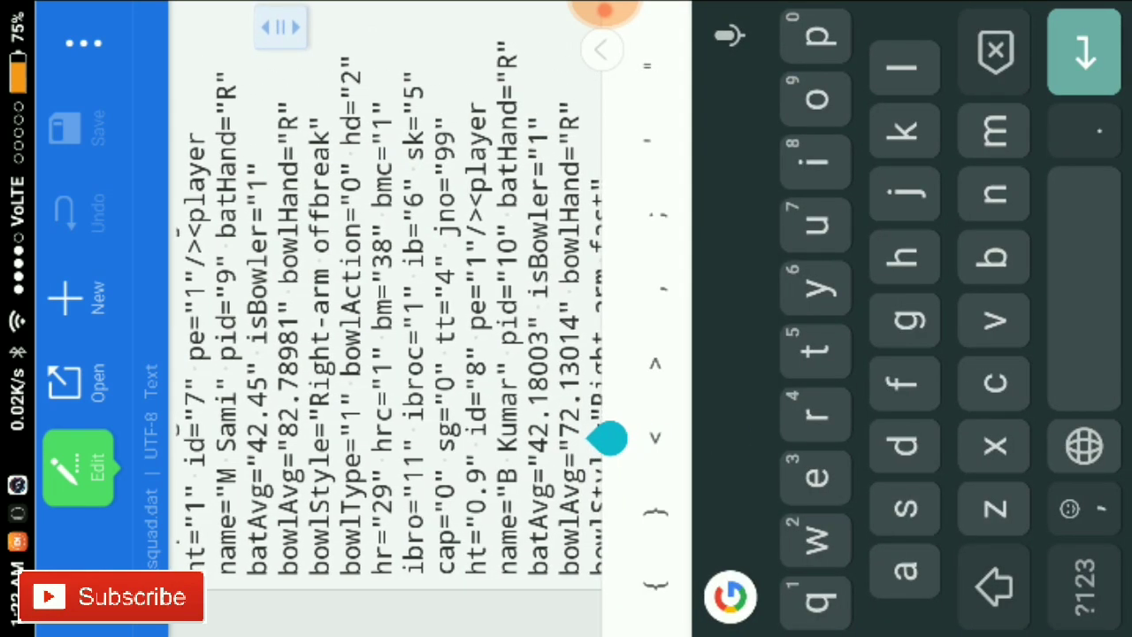
drag(607, 439, 577, 424)
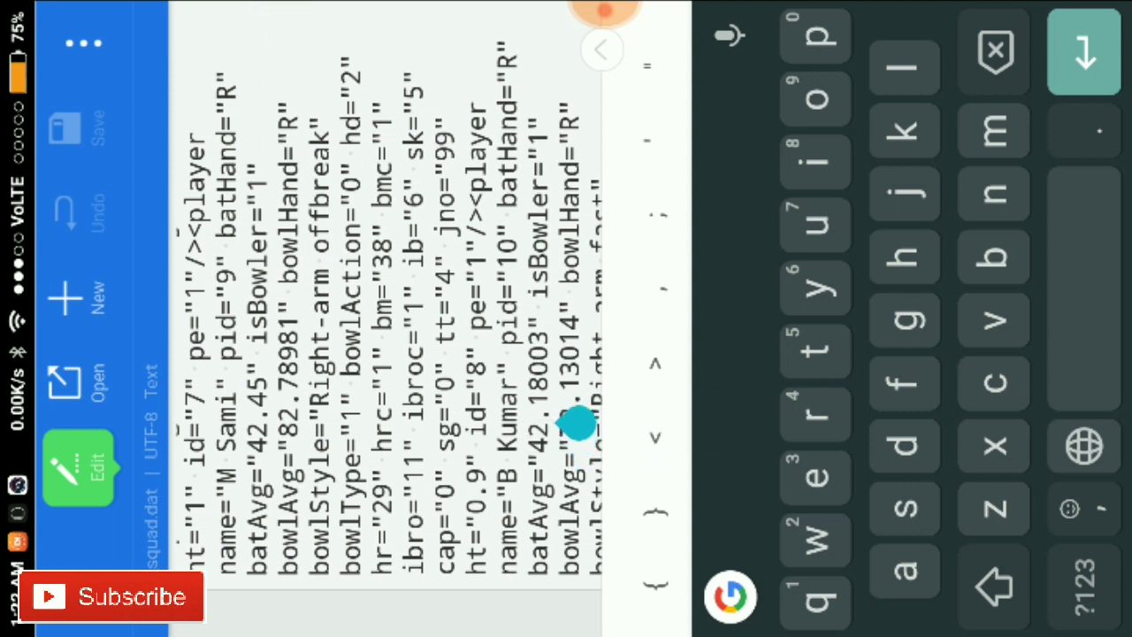
mouse_move(577, 424)
mouse_down()
mouse_move(577, 315)
mouse_move(577, 333)
mouse_up()
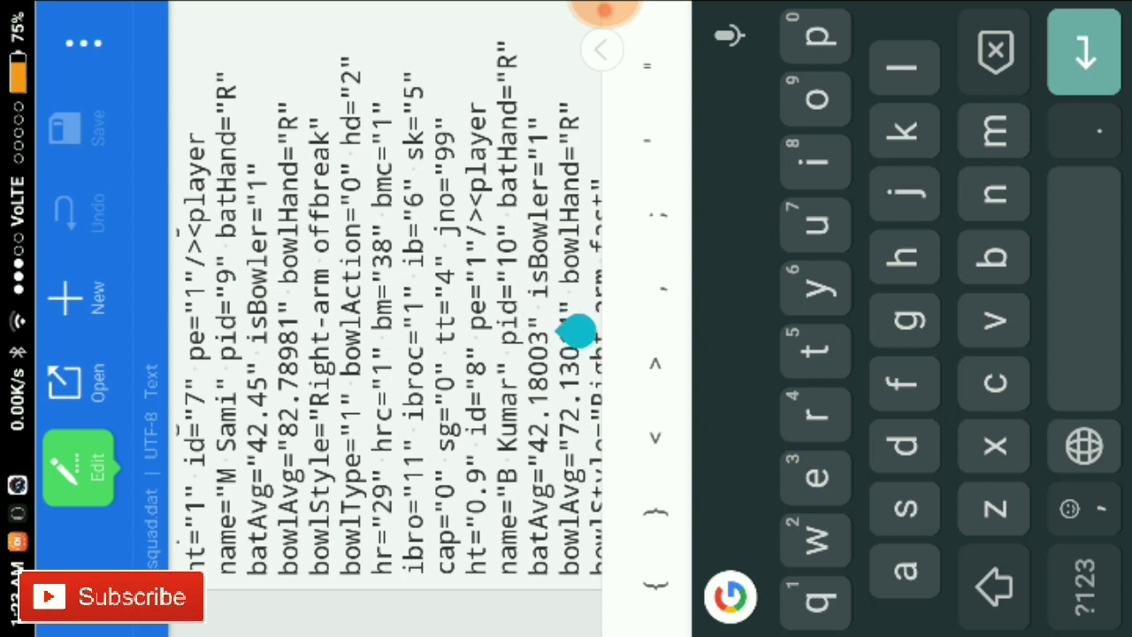
key(BackSpace)
key(BackSpace)
key(BackSpace)
key(BackSpace)
key(BackSpace)
key(BackSpace)
key(BackSpace)
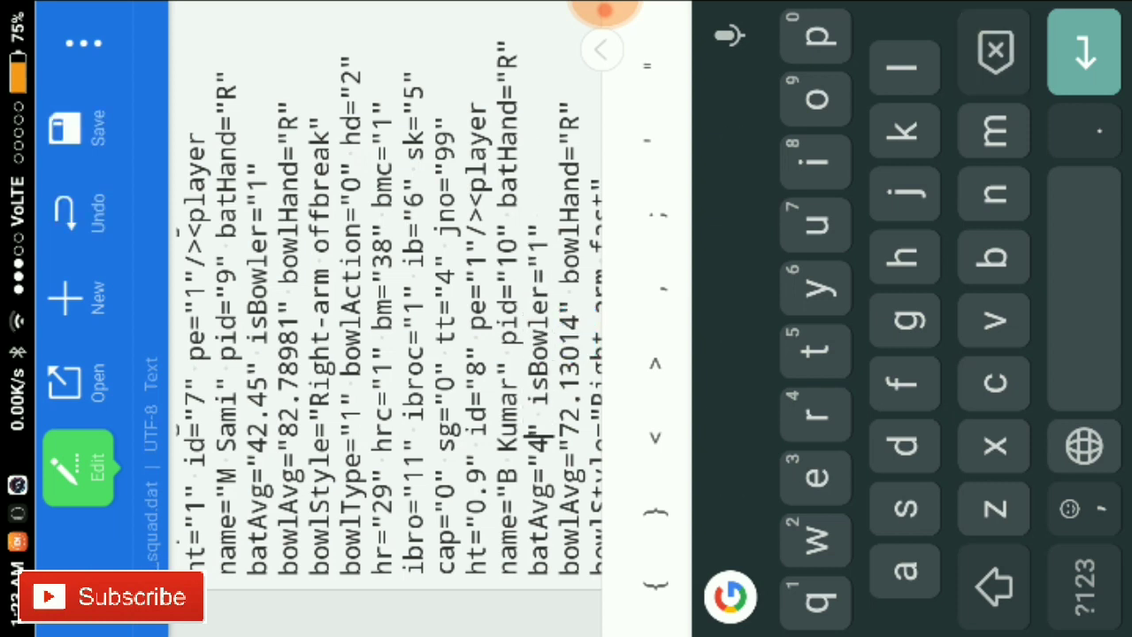
key(BackSpace)
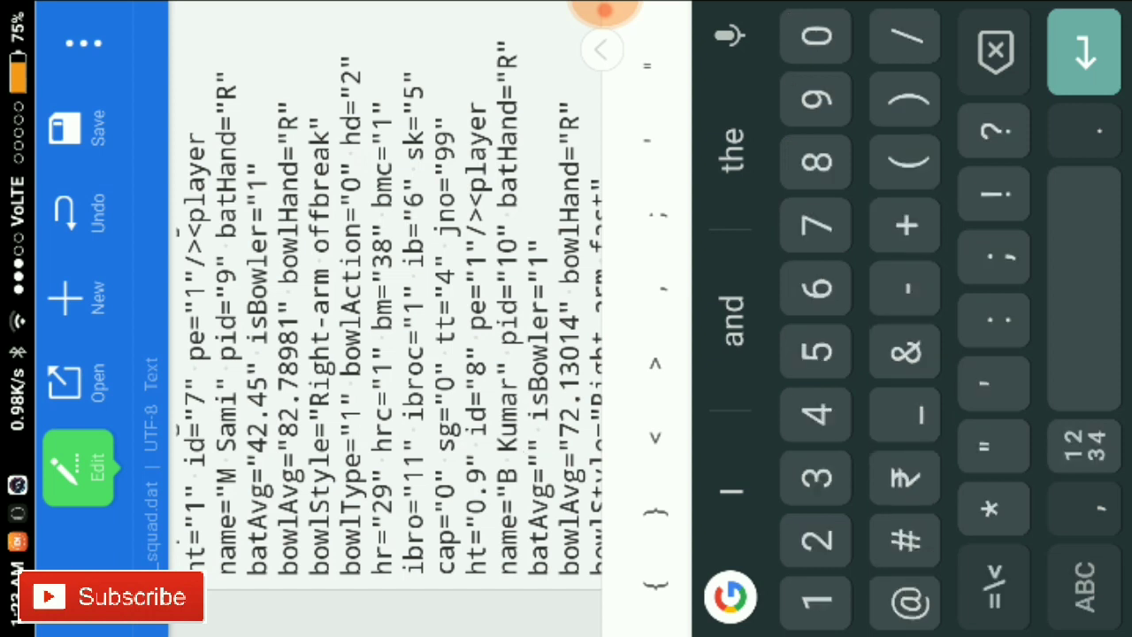
text(99)
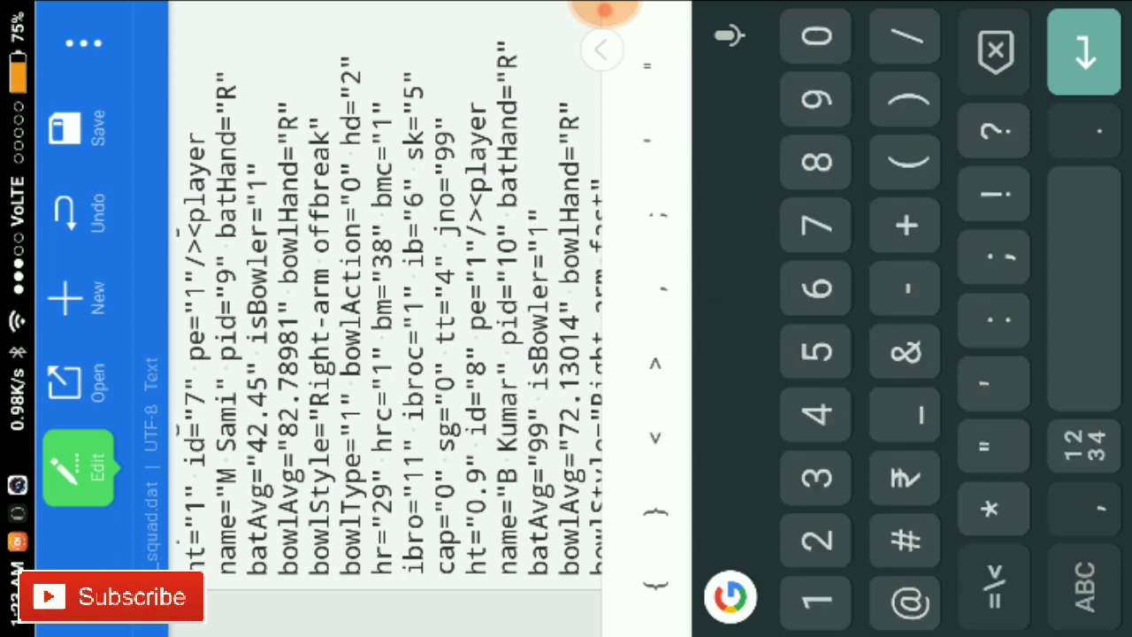
- Change B Kumar's bowlAvg from 72.13014 to 99
scroll(389, 289, down, 2)
scroll(389, 290, down, 2)
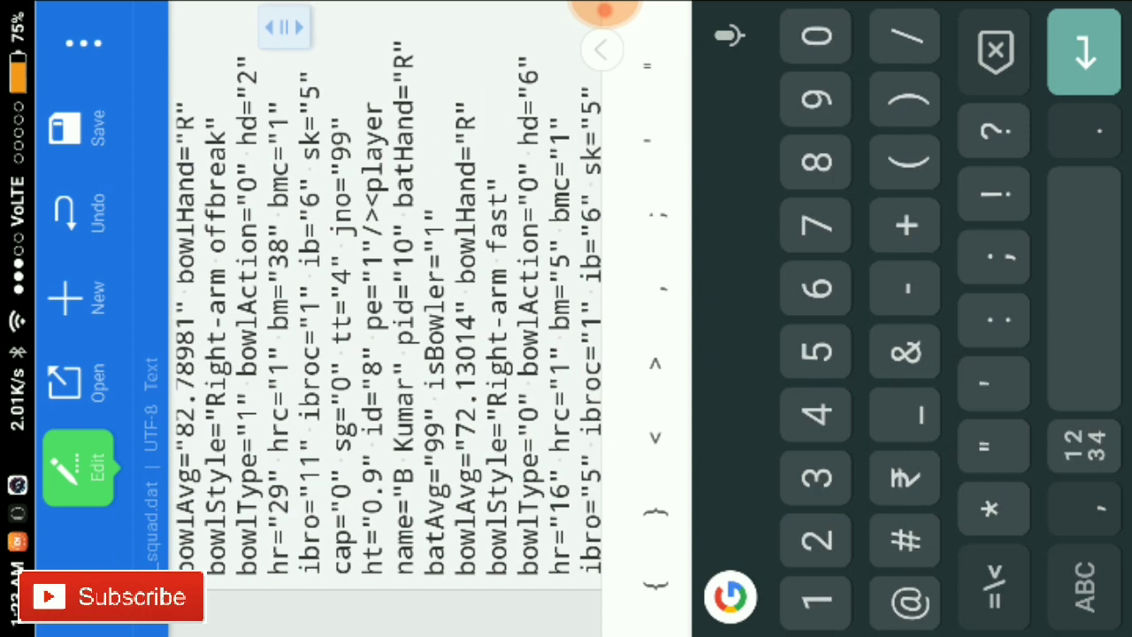
drag(503, 378, 503, 315)
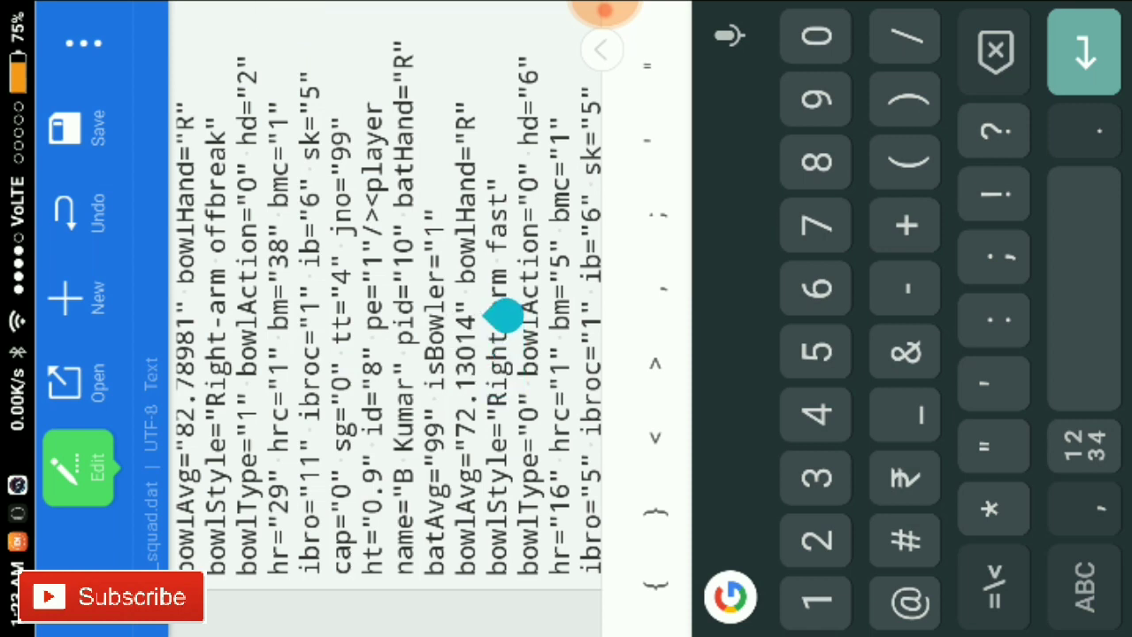
key(BackSpace)
key(BackSpace)
key(BackSpace)
key(BackSpace)
key(BackSpace)
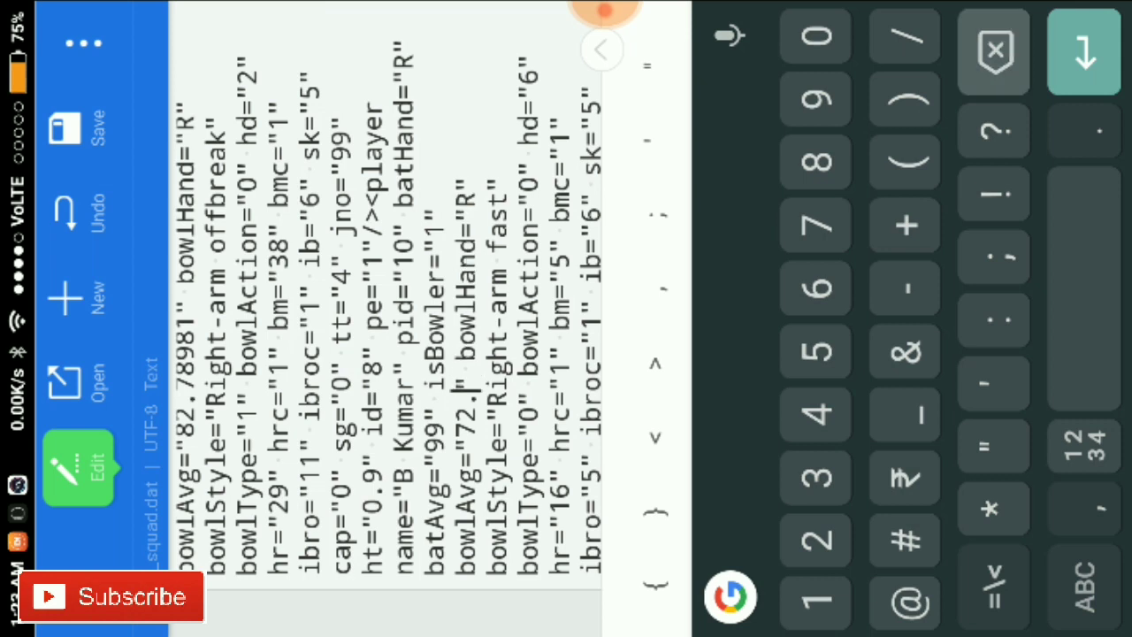
key(BackSpace)
key(BackSpace)
key(BackSpace)
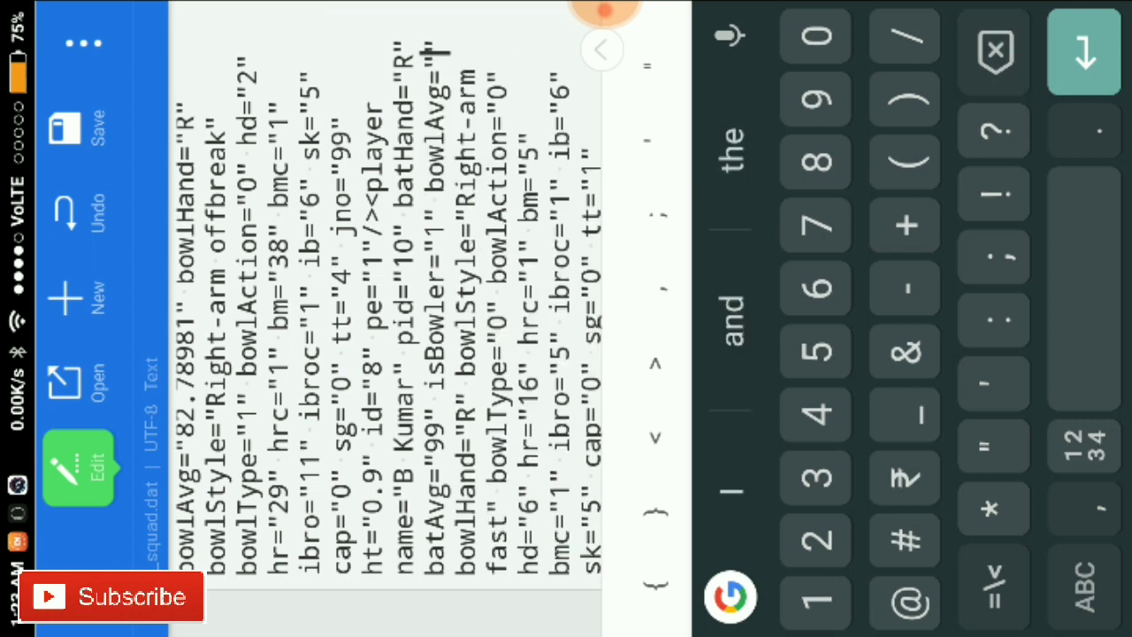
text(9)
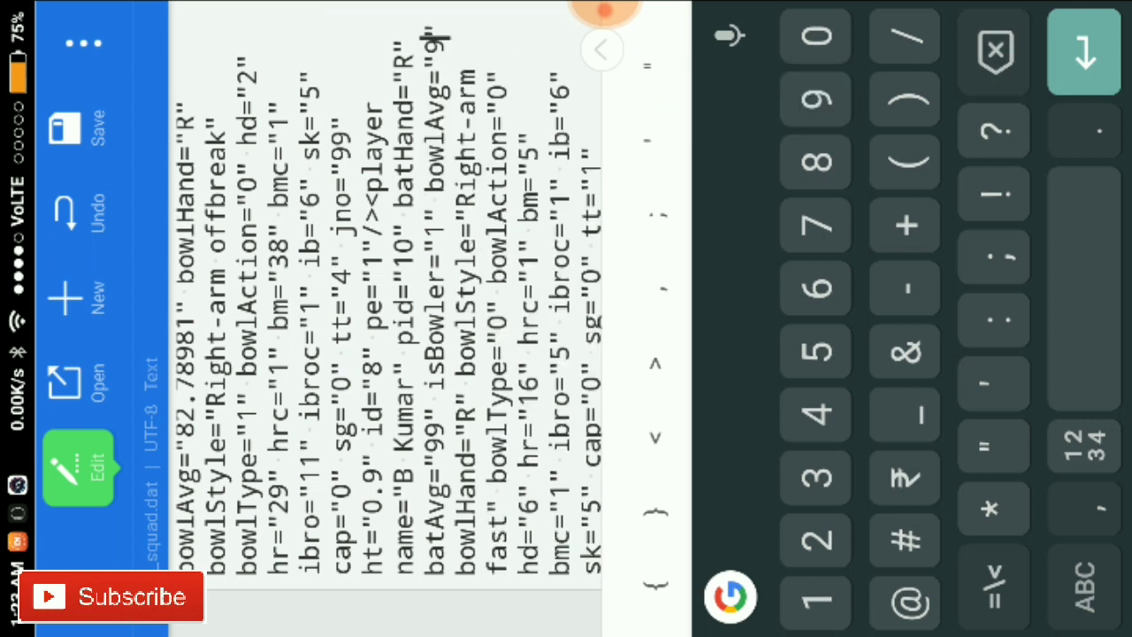
text(9)
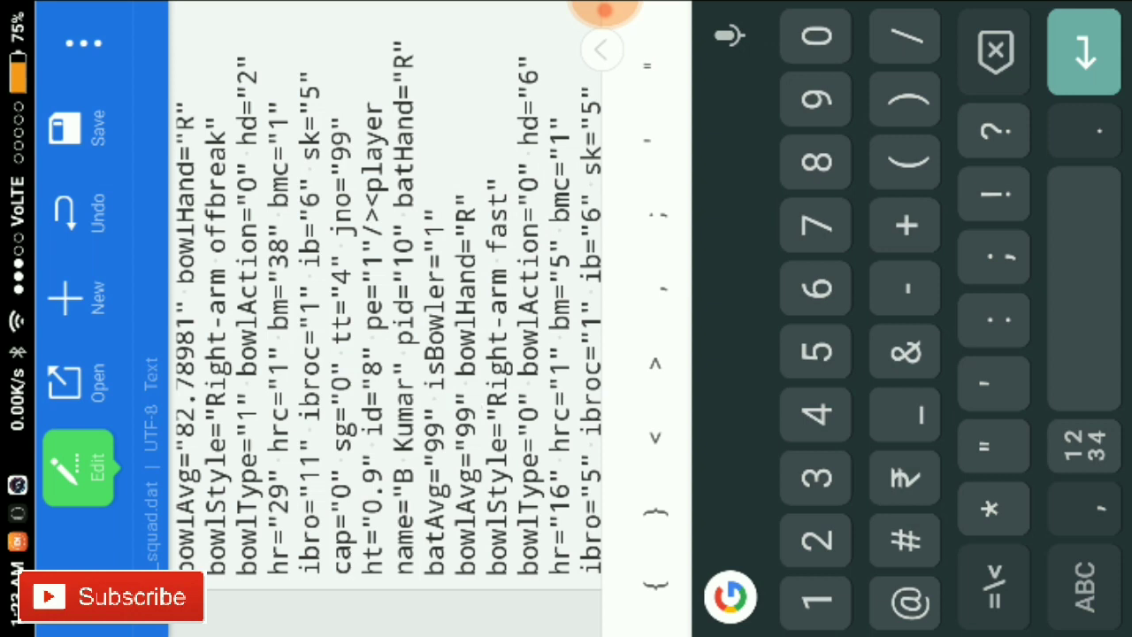
scroll(389, 290, down, 2)
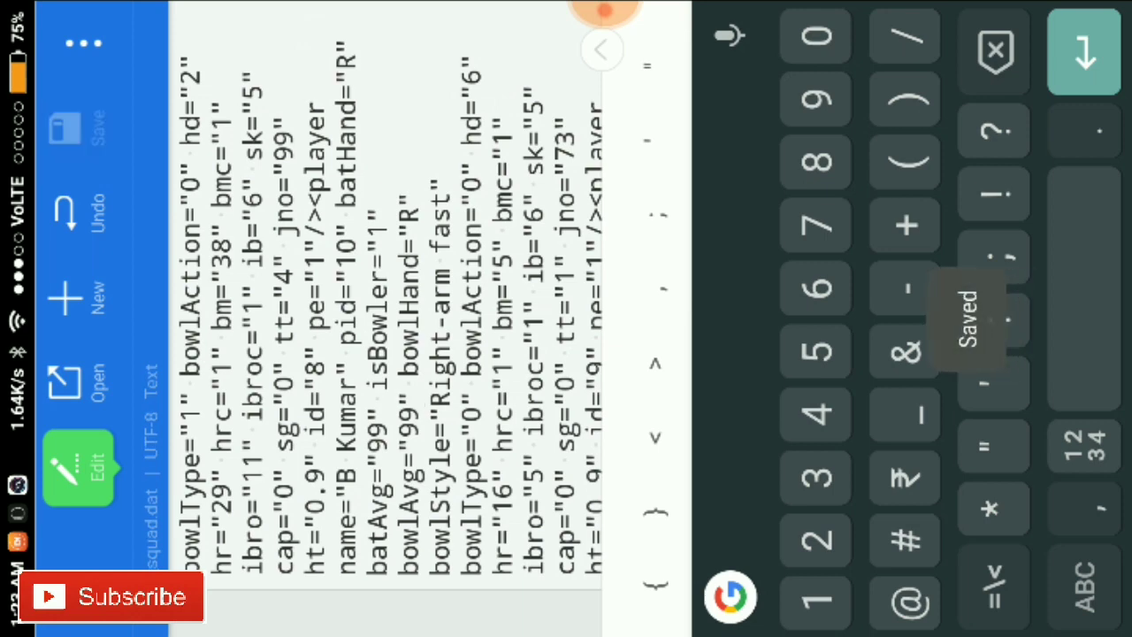
- Close the edited squad file and return to the Android data folders
key(Escape)
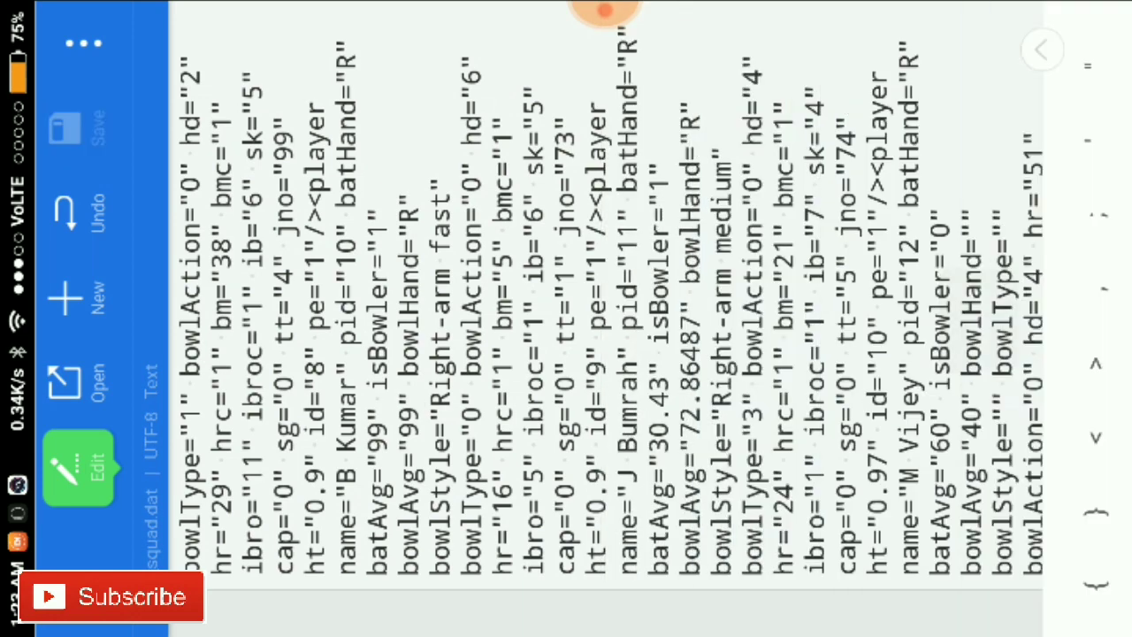
key(Escape)
key(Escape)
key(Escape)
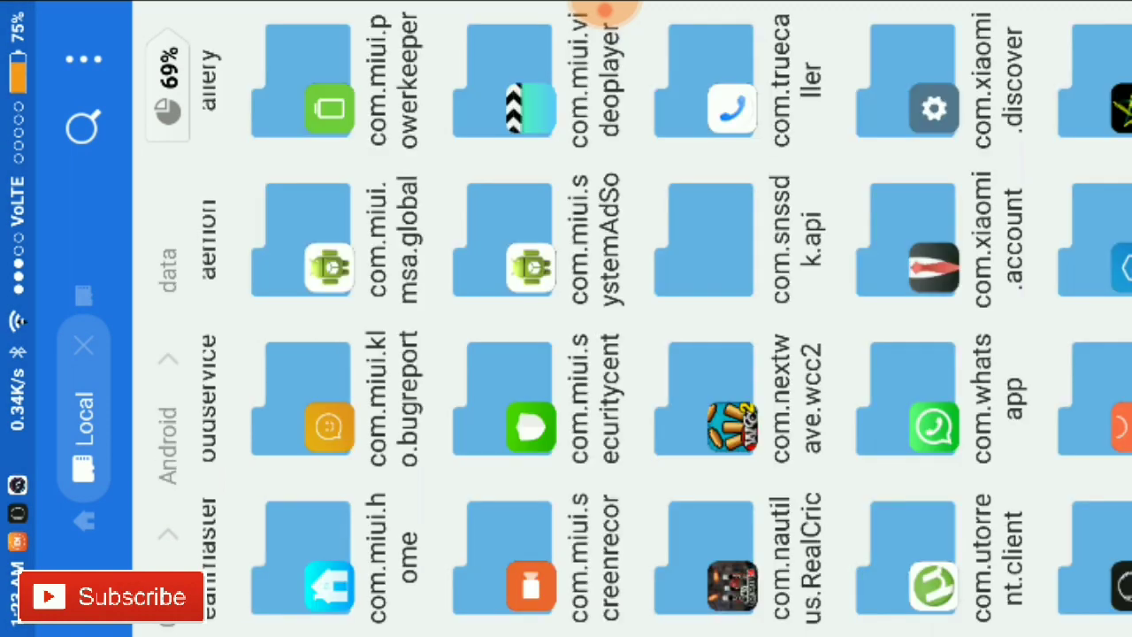
key(Escape)
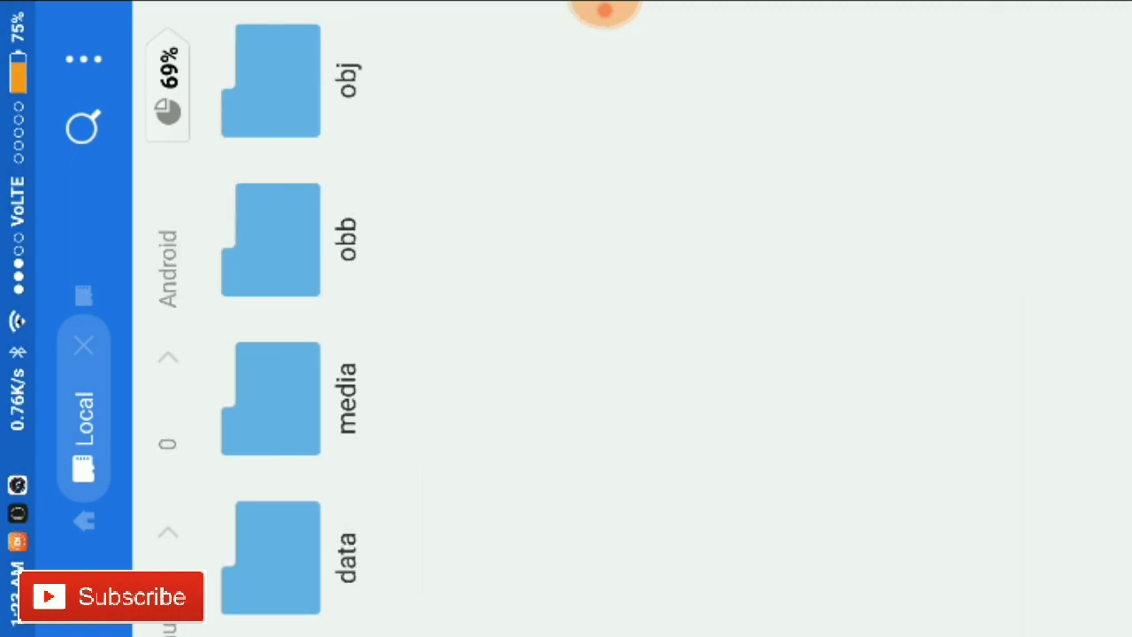
- Turn off Show hidden files in the file manager's settings panel
drag(566, 633, 566, 309)
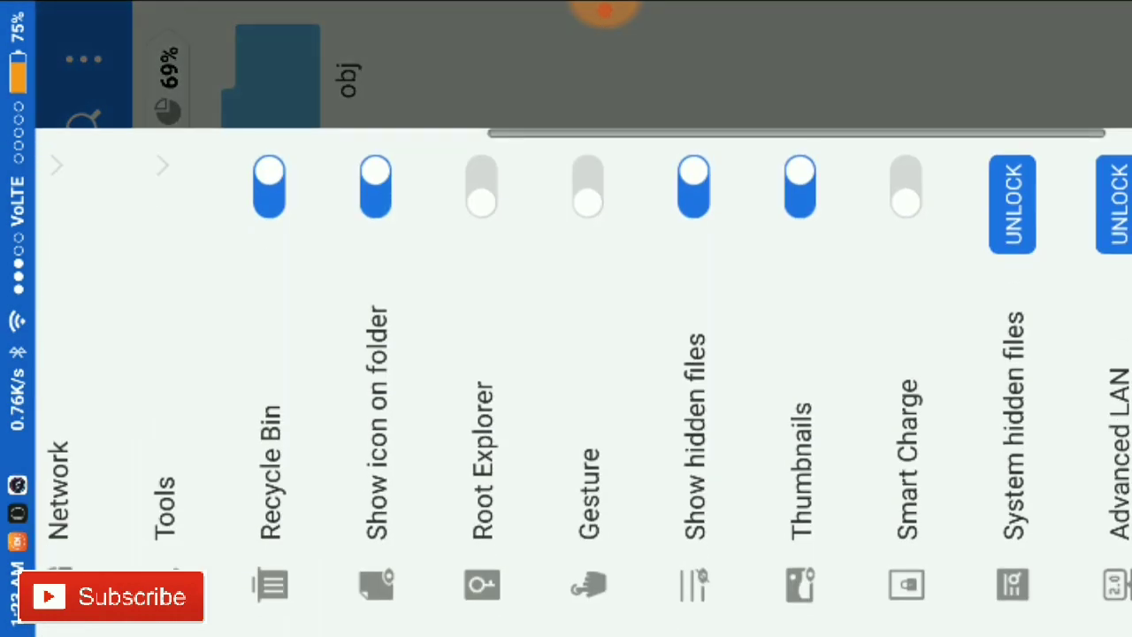
click(693, 187)
key(Escape)
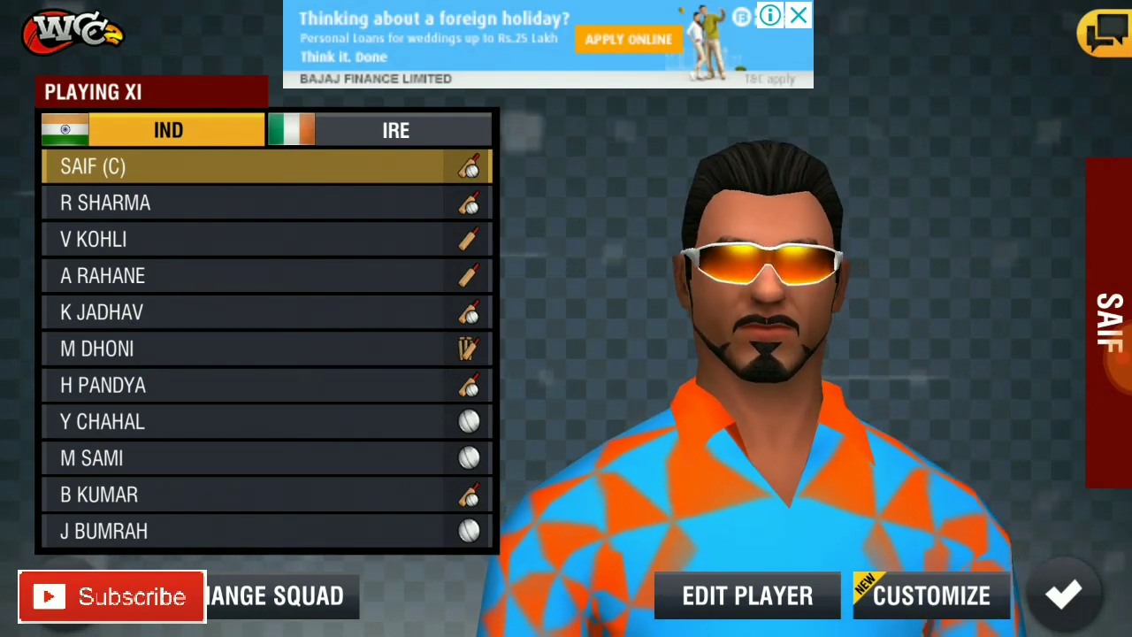
- Open B KUMAR's Edit Player details to confirm 85% batting and bowling, then close them
click(221, 495)
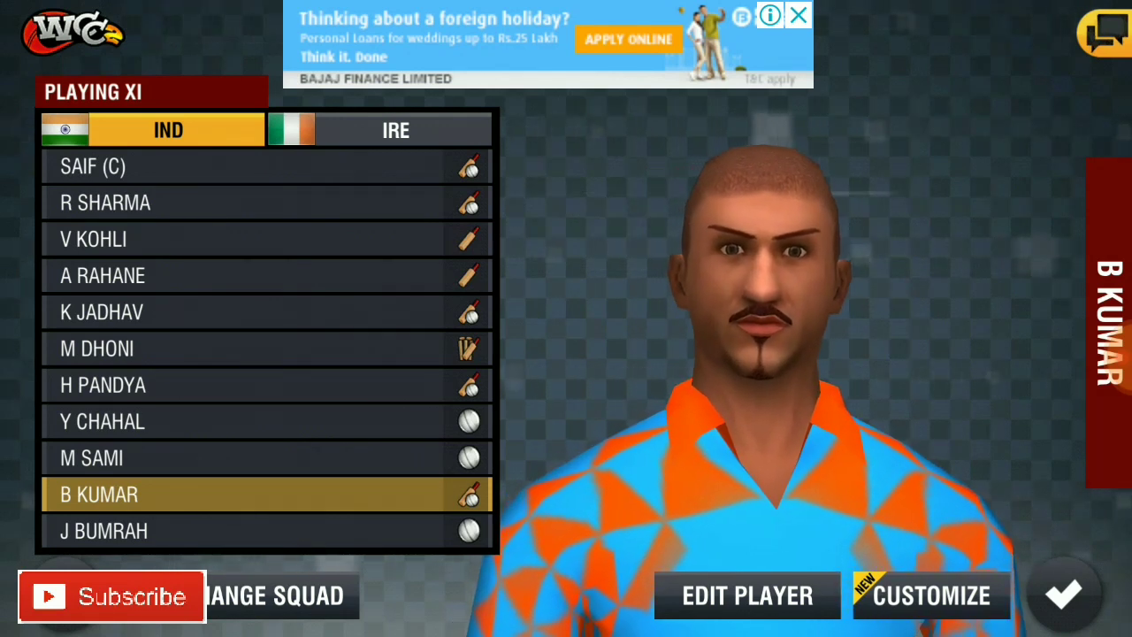
click(747, 596)
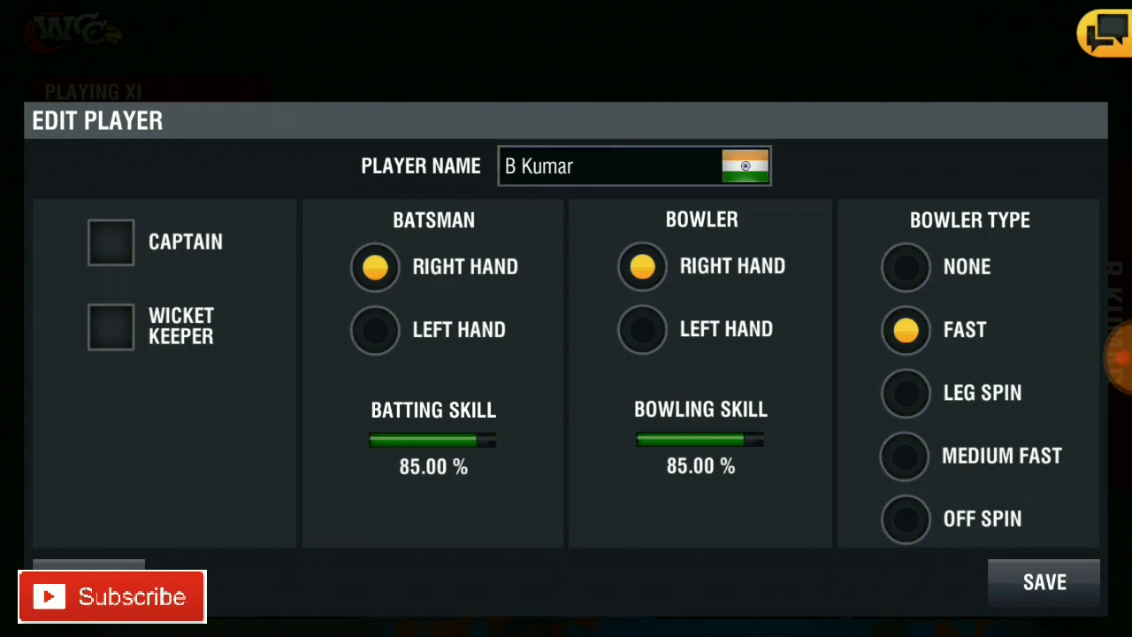
key(Escape)
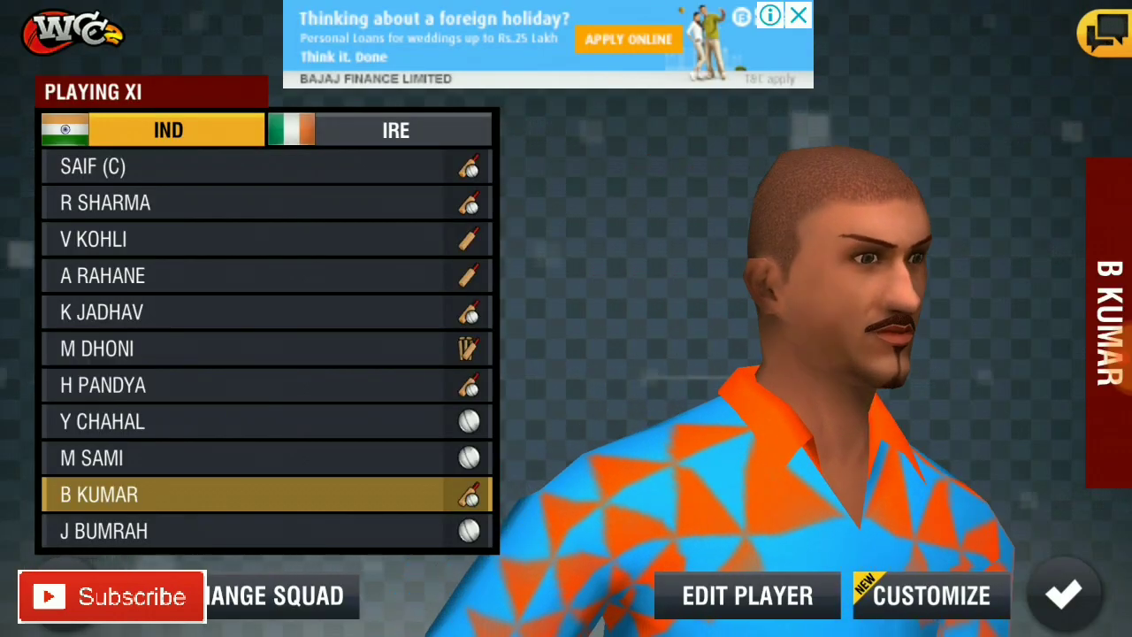